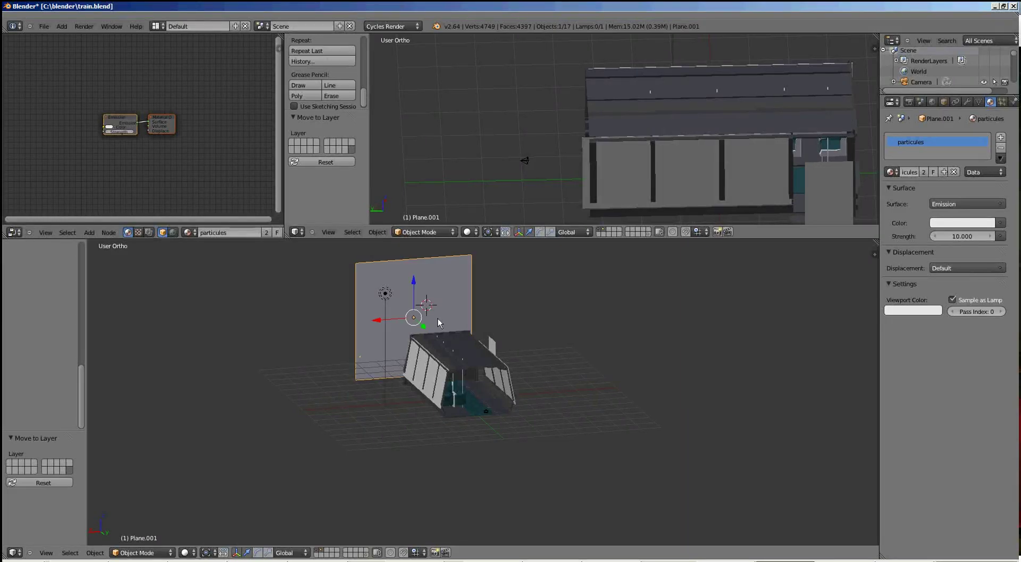
- Slide the Plane.001 emitter along X and bring up its particle settings
{"action": "middle_click_drag", "start_coordinate": [439, 318], "coordinate": [545, 321]}
{"action": "key", "text": "g"}
{"action": "key", "text": "x"}
{"action": "left_click", "coordinate": [451, 311]}
{"action": "left_click", "coordinate": [1002, 102]}
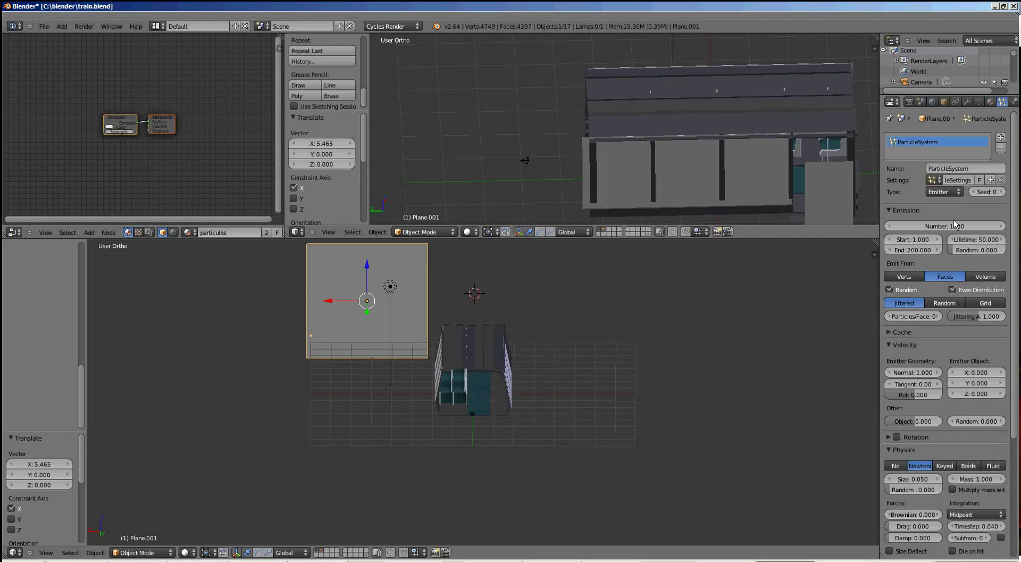
{"action": "scroll", "coordinate": [951, 250], "scroll_direction": "down", "scroll_amount": 8}
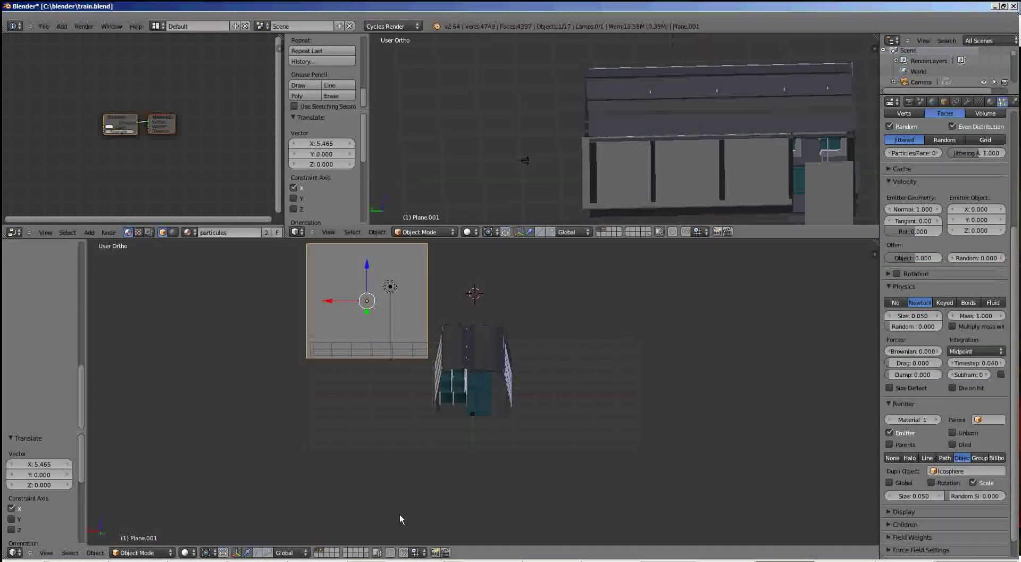
- Split a new area off below the viewport and make it a Timeline
{"action": "left_click_drag", "start_coordinate": [3, 558], "coordinate": [11, 439]}
{"action": "left_click", "coordinate": [16, 552]}
{"action": "left_click", "coordinate": [30, 528]}
{"action": "left_click_drag", "start_coordinate": [72, 507], "coordinate": [166, 506]}
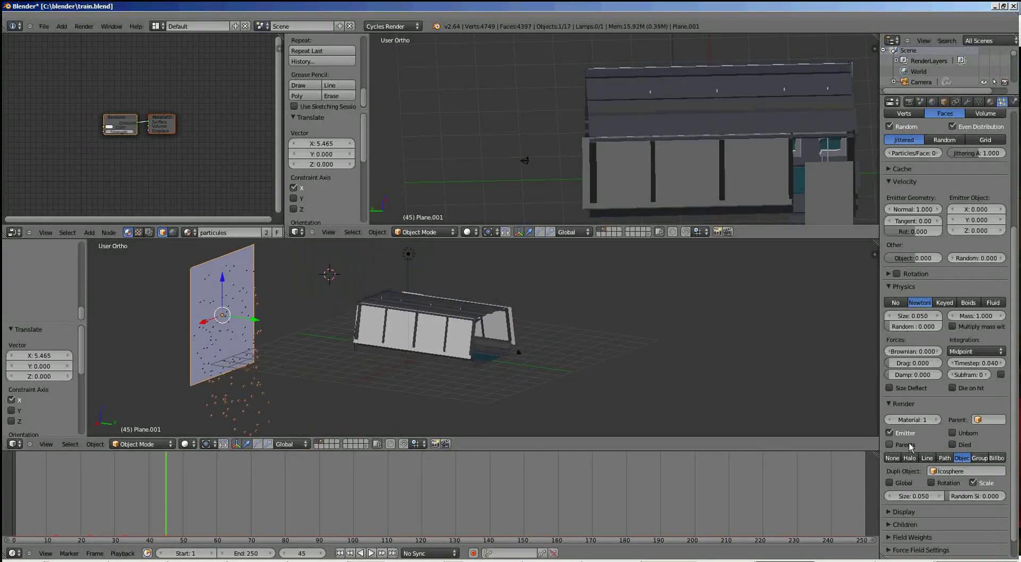
{"action": "middle_click_drag", "start_coordinate": [479, 341], "coordinate": [511, 298]}
- Play the particle animation and expand the Field Weights panel
{"action": "left_click", "coordinate": [911, 550]}
{"action": "scroll", "coordinate": [911, 477], "scroll_direction": "down", "scroll_amount": 5}
{"action": "left_click", "coordinate": [911, 459]}
{"action": "scroll", "coordinate": [911, 468], "scroll_direction": "down", "scroll_amount": 3}
{"action": "left_click", "coordinate": [309, 510]}
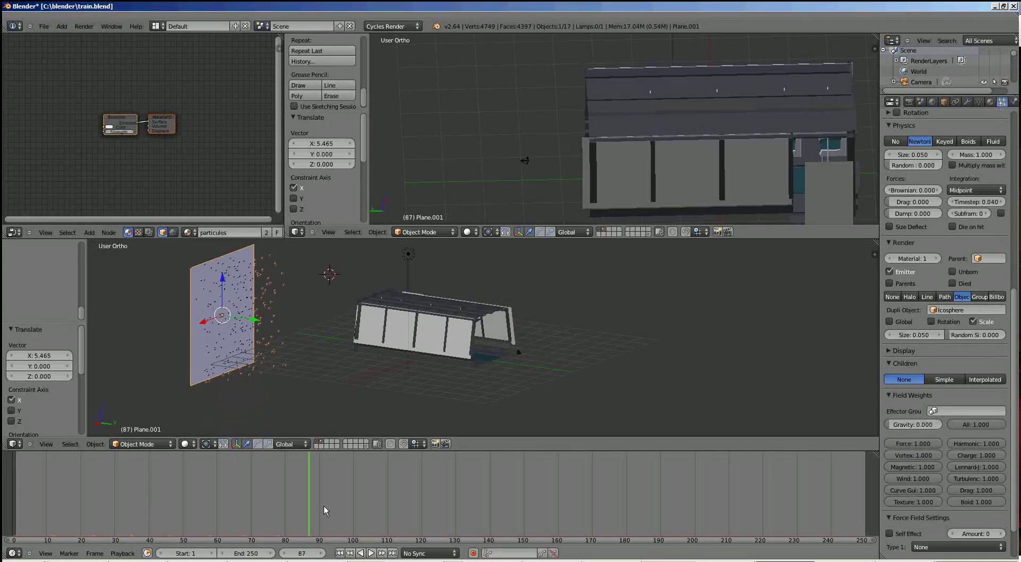
{"action": "left_click_drag", "start_coordinate": [256, 496], "coordinate": [262, 496]}
{"action": "scroll", "coordinate": [984, 237], "scroll_direction": "up", "scroll_amount": 5}
{"action": "scroll", "coordinate": [984, 237], "scroll_direction": "up", "scroll_amount": 10}
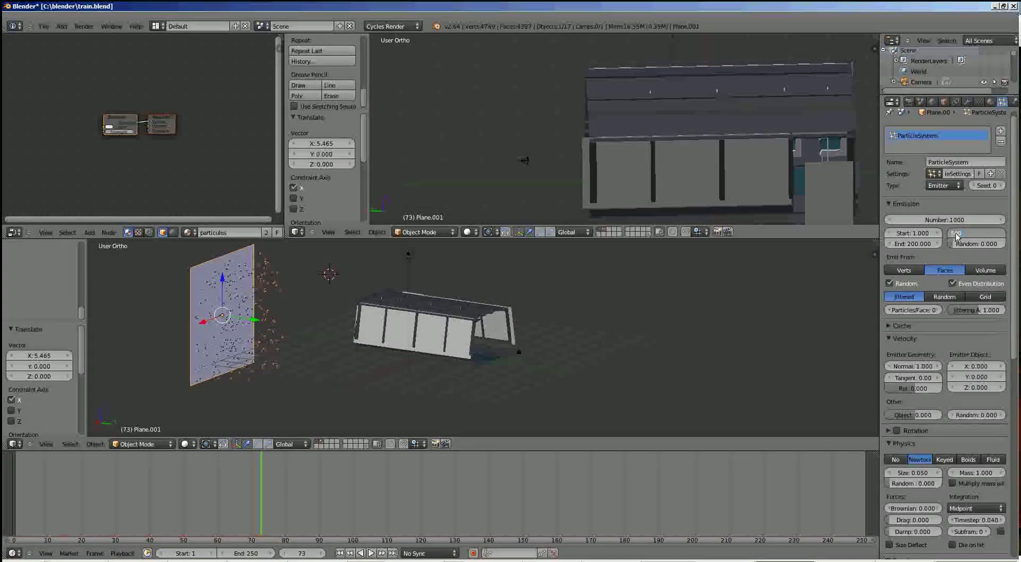
- Set particle emission Start to -500 with a Lifetime of 500
{"action": "left_click_drag", "start_coordinate": [485, 495], "coordinate": [75, 498]}
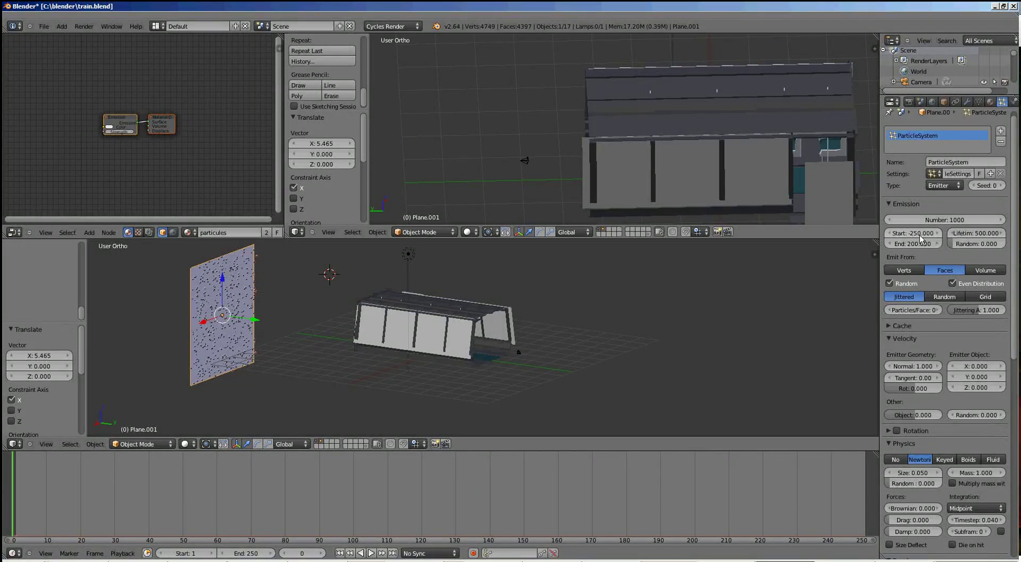
{"action": "scroll", "coordinate": [922, 332], "scroll_direction": "down", "scroll_amount": 5}
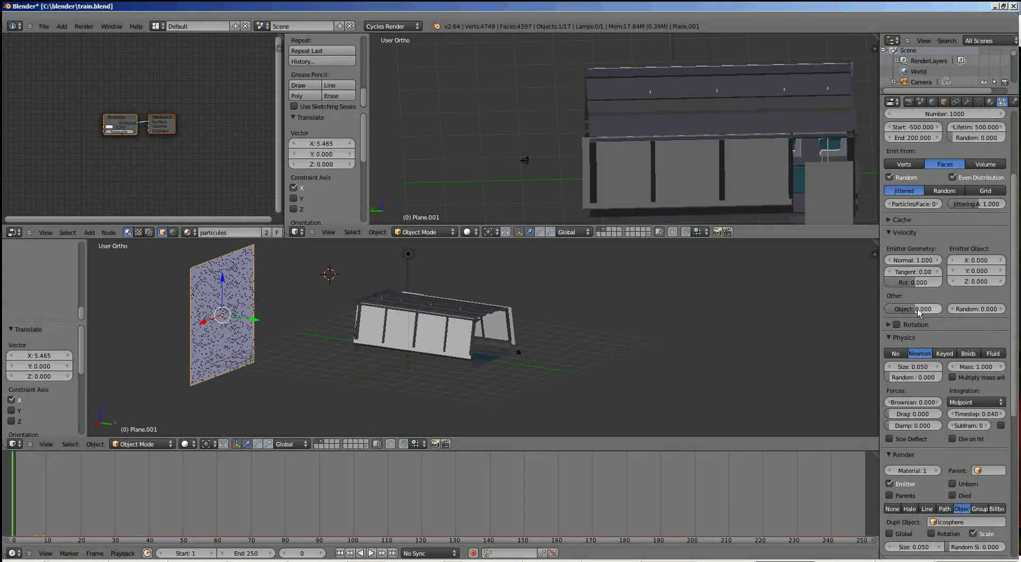
{"action": "left_click_drag", "start_coordinate": [904, 262], "coordinate": [936, 262]}
{"action": "left_click_drag", "start_coordinate": [63, 495], "coordinate": [22, 494]}
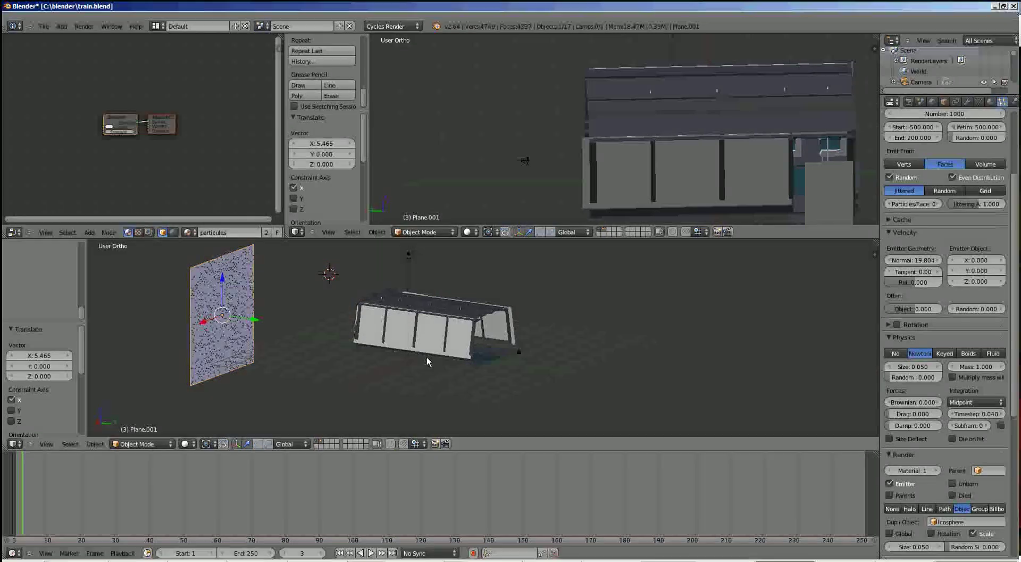
{"action": "scroll", "coordinate": [926, 207], "scroll_direction": "up", "scroll_amount": 3}
- Set emission End to 250, then Normal velocity 19.804, Size 0.141 and Random size 1
{"action": "left_click_drag", "start_coordinate": [927, 208], "coordinate": [851, 208]}
{"action": "key", "text": "alt+a"}
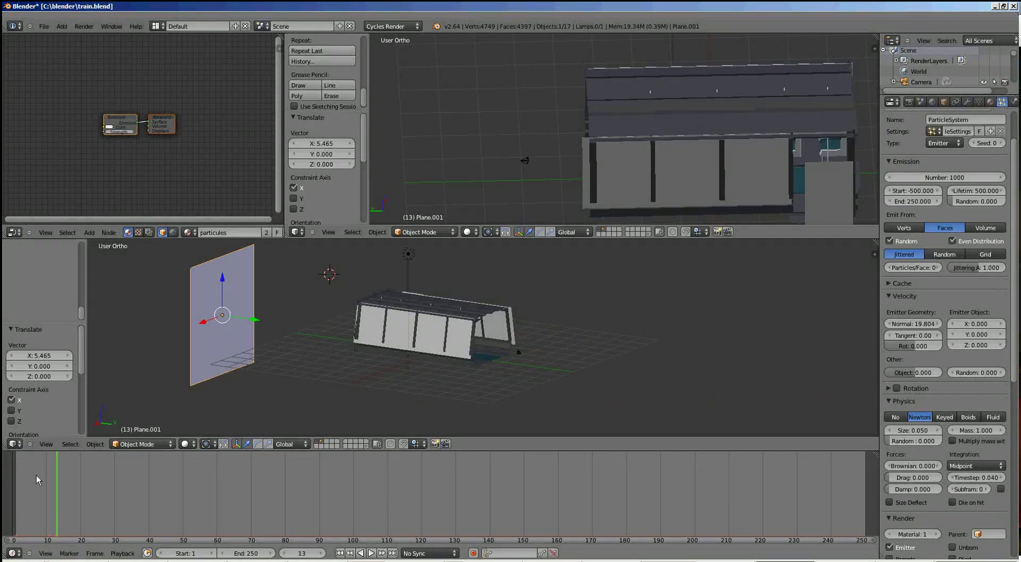
{"action": "scroll", "coordinate": [919, 315], "scroll_direction": "down", "scroll_amount": 2}
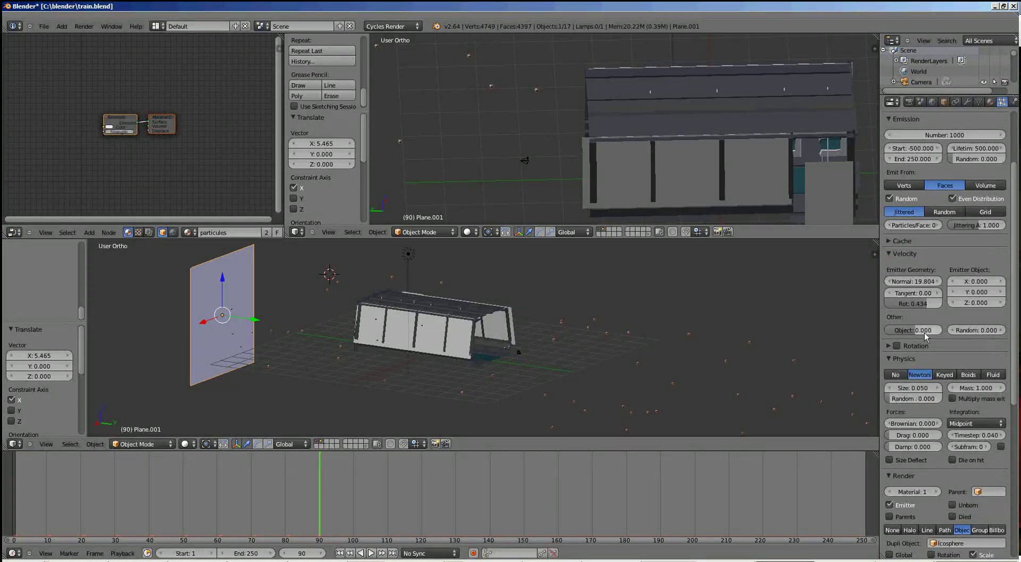
{"action": "scroll", "coordinate": [926, 334], "scroll_direction": "down", "scroll_amount": 3}
{"action": "left_click_drag", "start_coordinate": [926, 334], "coordinate": [957, 334]}
{"action": "left_click", "coordinate": [78, 494]}
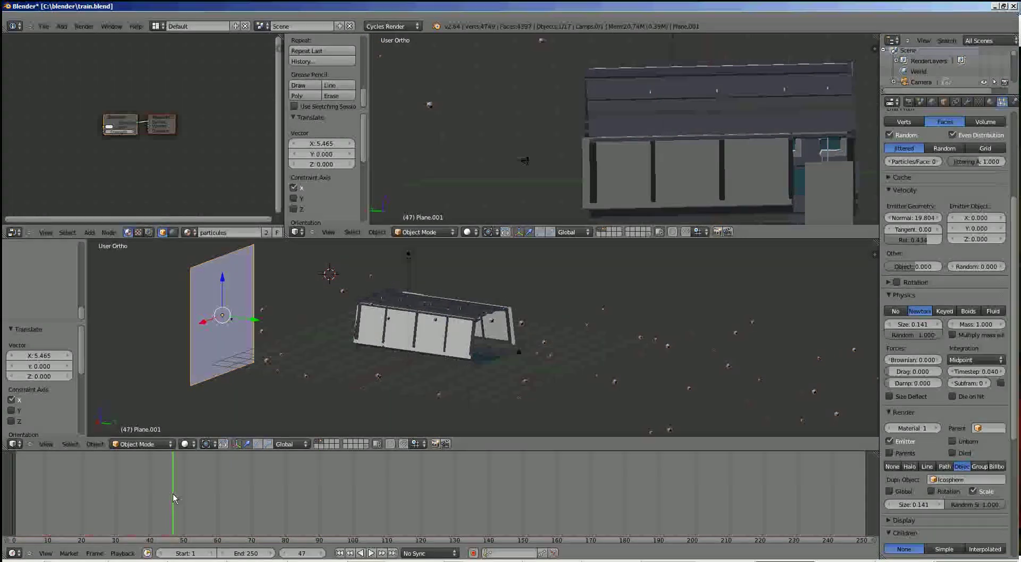
- In side view, duplicate the emitter plane onto the other side of the train
{"action": "key", "text": "shift+Left"}
{"action": "key", "text": "ctrl+KP_1"}
{"action": "key", "text": "shift+d"}
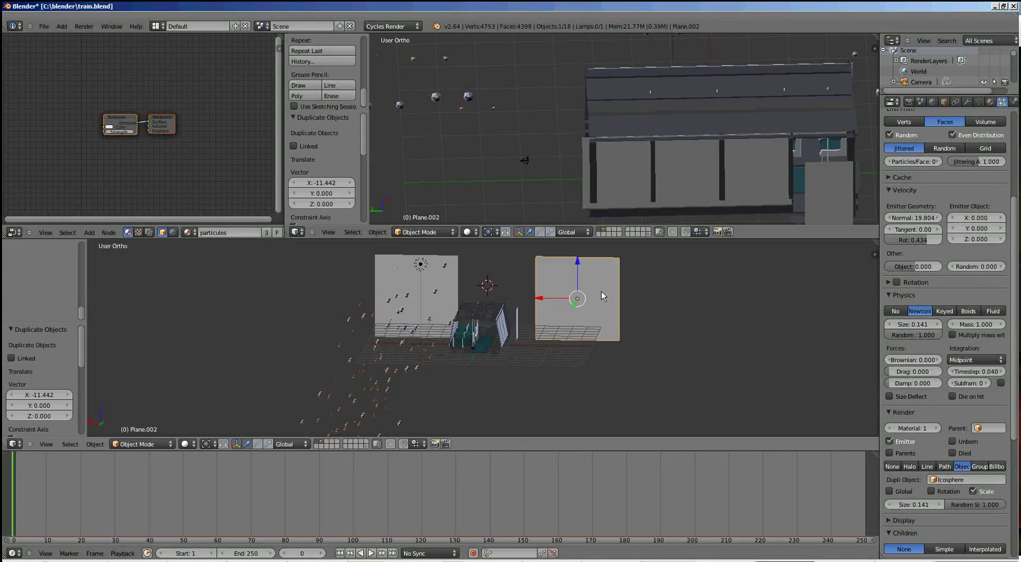
{"action": "left_click", "coordinate": [990, 101]}
{"action": "left_click", "coordinate": [1002, 102]}
{"action": "left_click", "coordinate": [942, 181]}
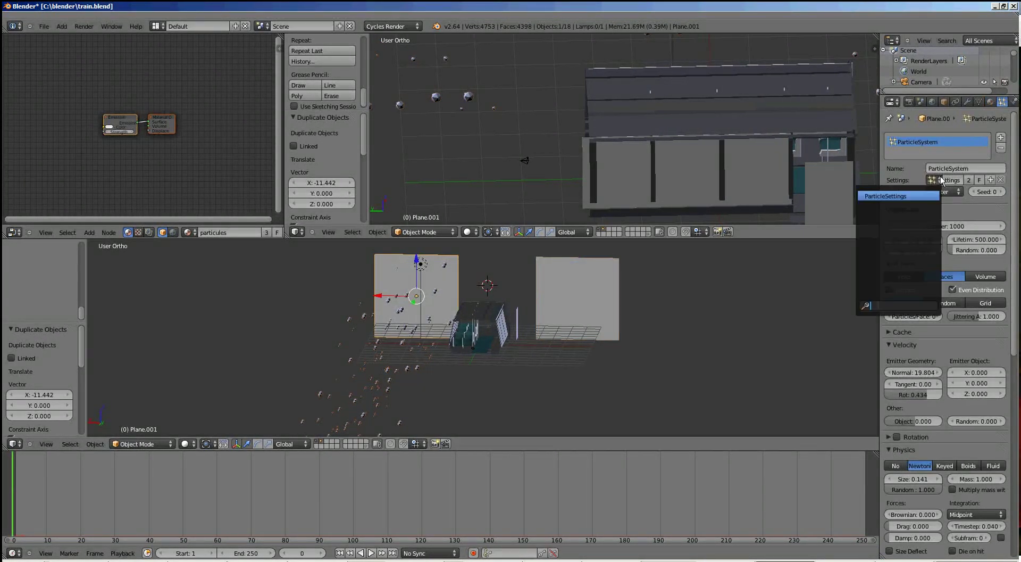
- Scrub the animation and check the flying particles through the scene camera
{"action": "left_click_drag", "start_coordinate": [26, 494], "coordinate": [336, 493]}
{"action": "key", "text": "KP_0"}
{"action": "left_click", "coordinate": [218, 508]}
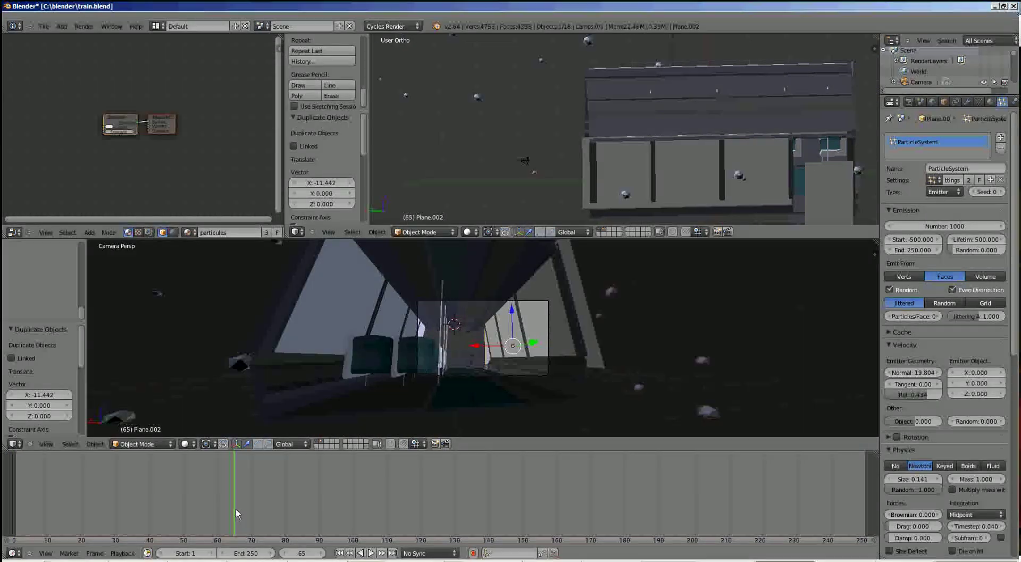
{"action": "key", "text": "Tab"}
{"action": "key", "text": "Tab"}
{"action": "key", "text": "KP_0"}
{"action": "mouse_move", "coordinate": [490, 379]}
{"action": "middle_mouse_down"}
{"action": "mouse_move", "coordinate": [446, 344]}
{"action": "mouse_move", "coordinate": [456, 387]}
{"action": "middle_mouse_up"}
{"action": "key", "text": "Tab"}
{"action": "left_click_drag", "start_coordinate": [196, 497], "coordinate": [49, 502]}
{"action": "key", "text": "KP_0"}
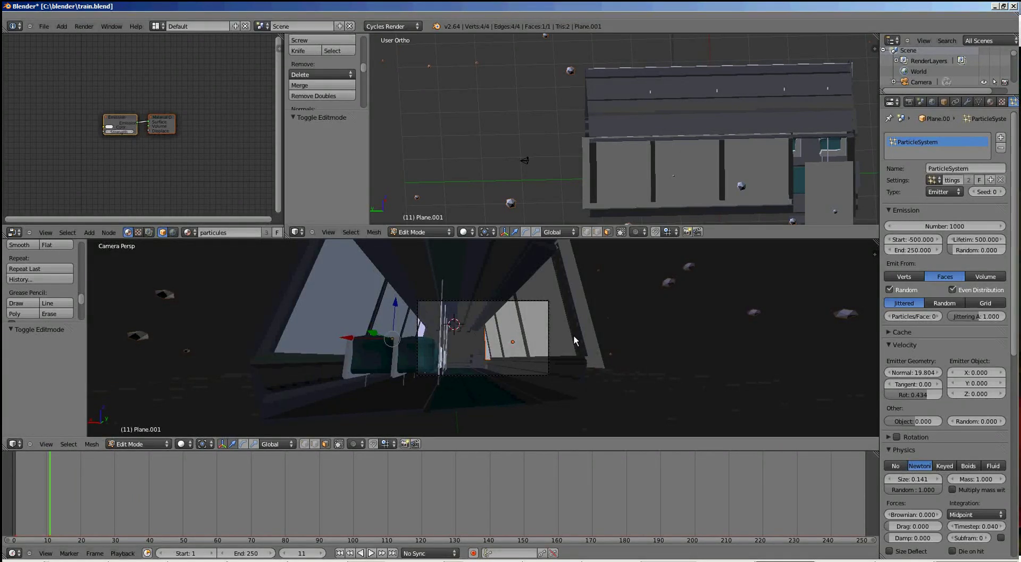
- Set the particle Number to 3000 and Size to 0.08079
{"action": "scroll", "coordinate": [932, 230], "scroll_direction": "down", "scroll_amount": 2}
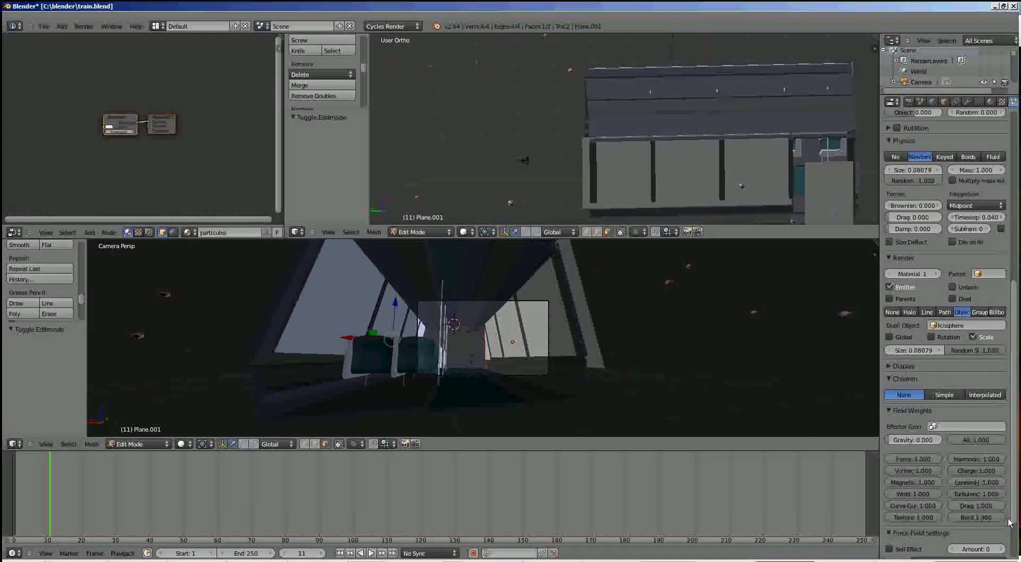
{"action": "scroll", "coordinate": [932, 230], "scroll_direction": "up", "scroll_amount": 2}
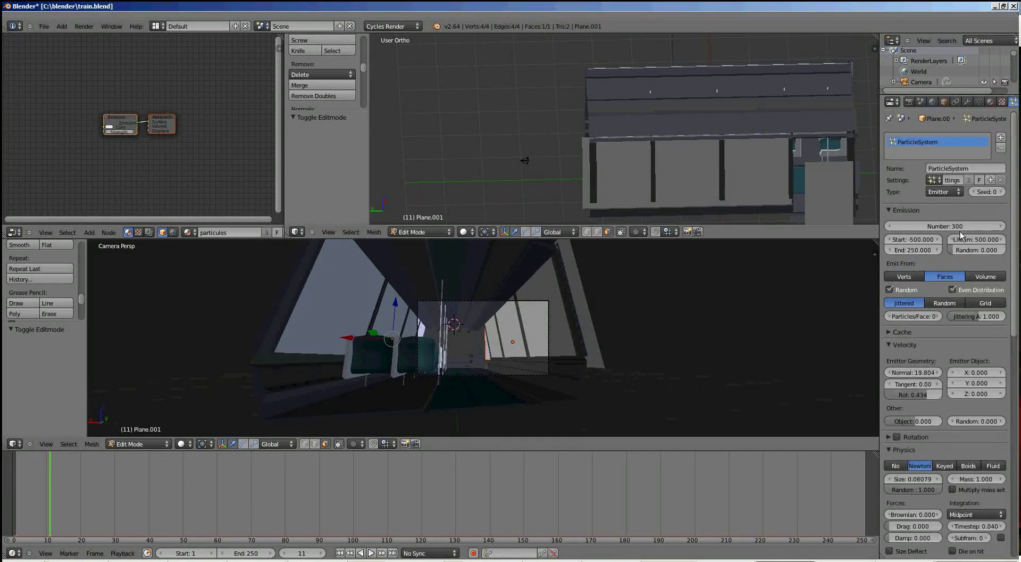
{"action": "left_click_drag", "start_coordinate": [932, 226], "coordinate": [958, 226]}
{"action": "left_click_drag", "start_coordinate": [177, 495], "coordinate": [126, 501]}
{"action": "left_click_drag", "start_coordinate": [217, 502], "coordinate": [254, 500]}
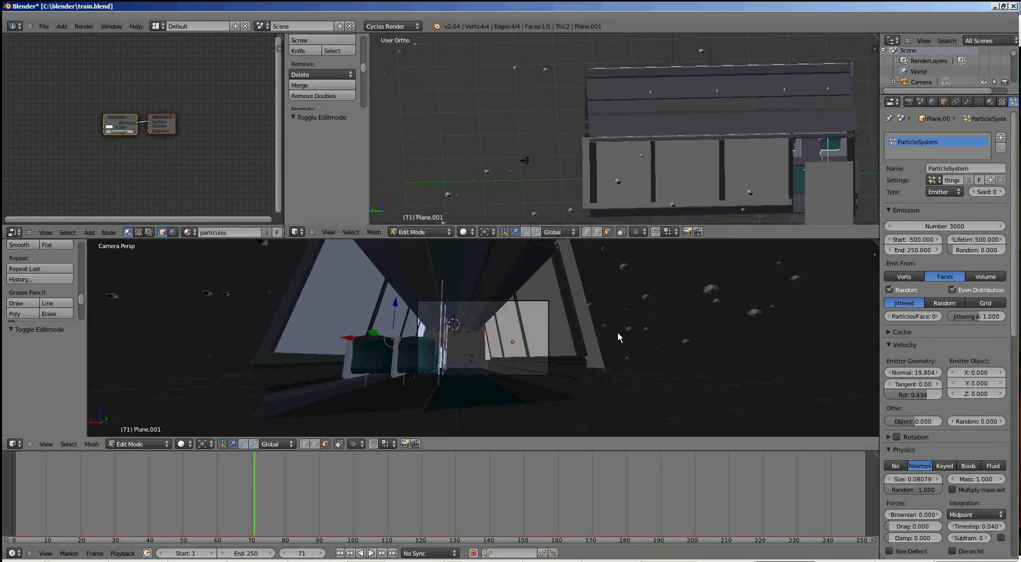
- Recheck the camera view at frame 50 and select the camera
{"action": "key", "text": "KP_0"}
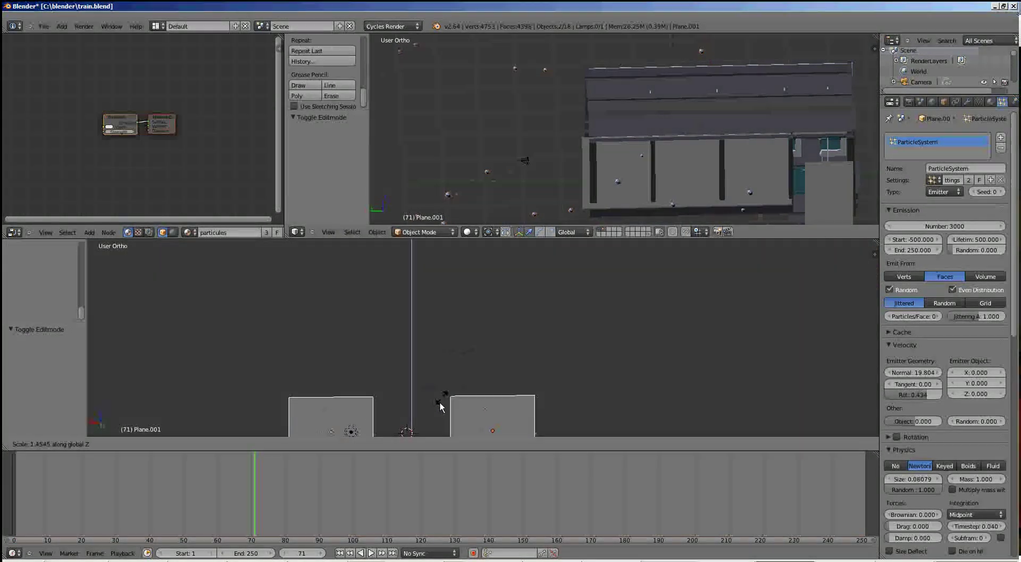
{"action": "key", "text": "KP_0"}
{"action": "left_click_drag", "start_coordinate": [157, 490], "coordinate": [183, 489]}
{"action": "scroll", "coordinate": [945, 388], "scroll_direction": "down", "scroll_amount": 10}
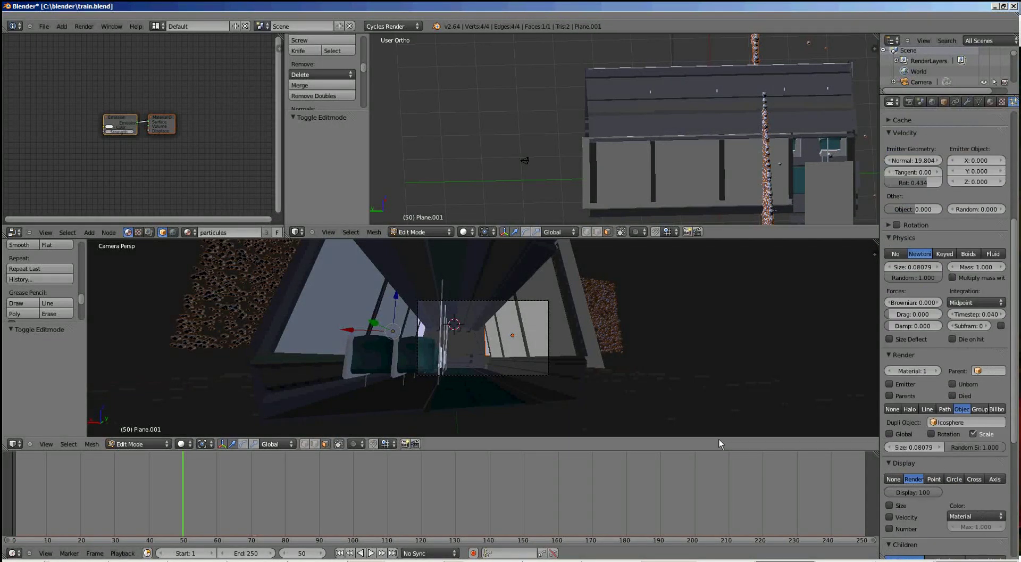
{"action": "scroll", "coordinate": [484, 348], "scroll_direction": "up", "scroll_amount": 4}
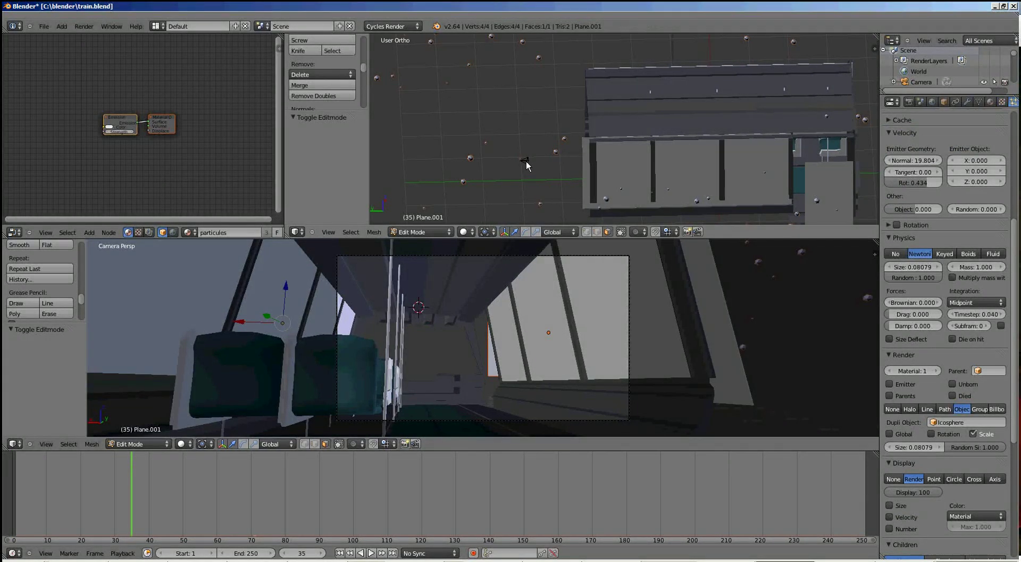
{"action": "key", "text": "Tab"}
{"action": "right_click", "coordinate": [524, 162]}
- Reposition and turn the camera, shifting it sideways for the shot
{"action": "key", "text": "shift+f"}
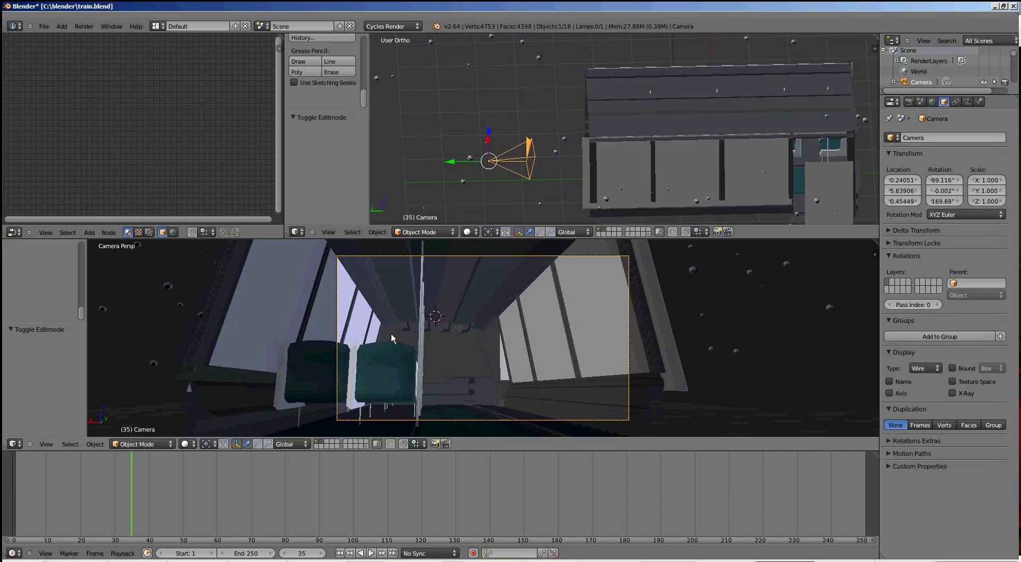
{"action": "key", "text": "g"}
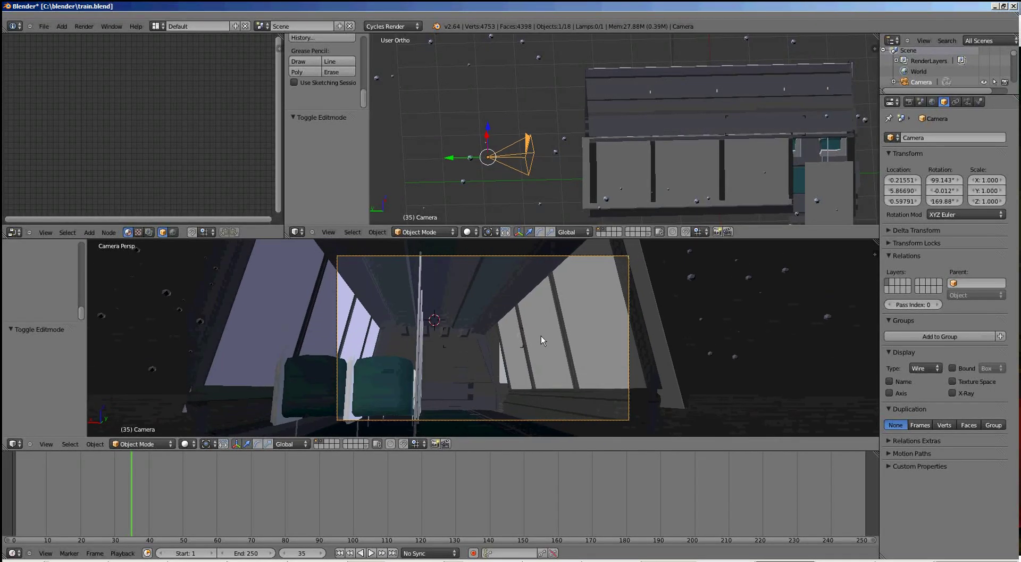
{"action": "left_click", "coordinate": [536, 336]}
- Delete the pole beside the seats, then undo to bring it back
{"action": "right_click", "coordinate": [417, 392]}
{"action": "key", "text": "x"}
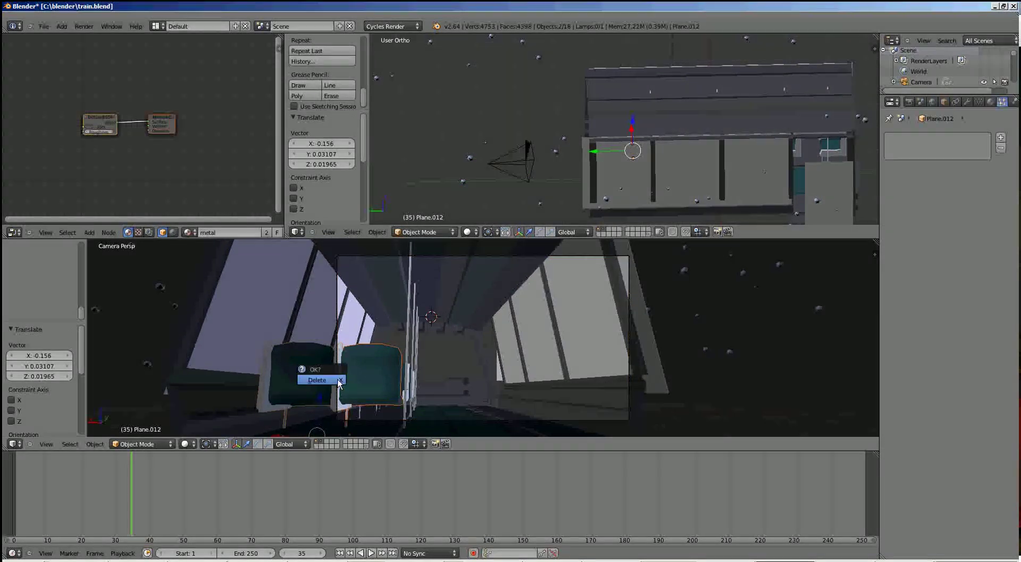
{"action": "left_click", "coordinate": [330, 371]}
{"action": "middle_click_drag", "start_coordinate": [522, 382], "coordinate": [509, 359]}
{"action": "key", "text": "ctrl+z"}
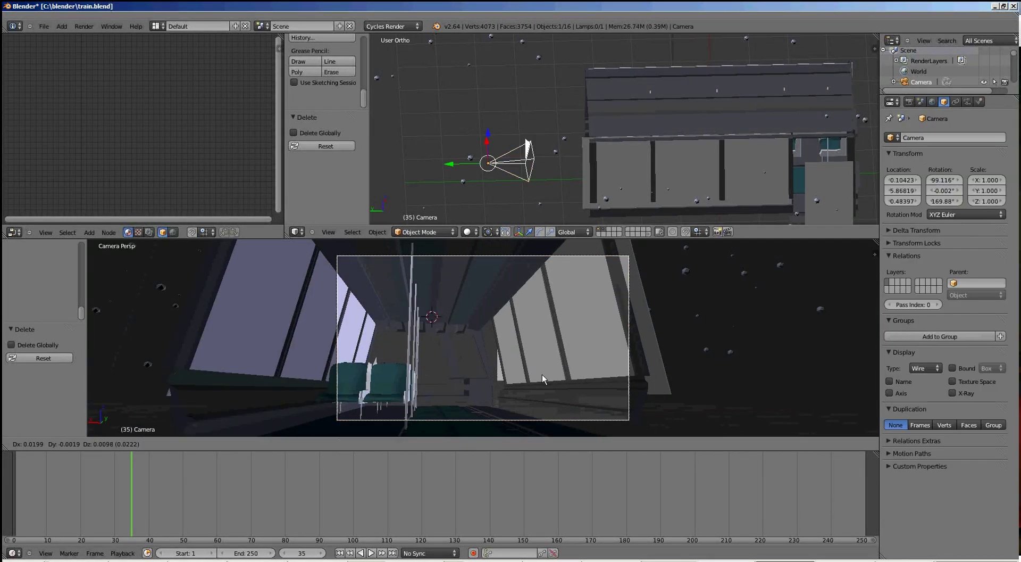
- Save over train.blend, go to frame 34 and render it in Cycles
{"action": "key", "text": "ctrl+s"}
{"action": "left_click", "coordinate": [531, 376]}
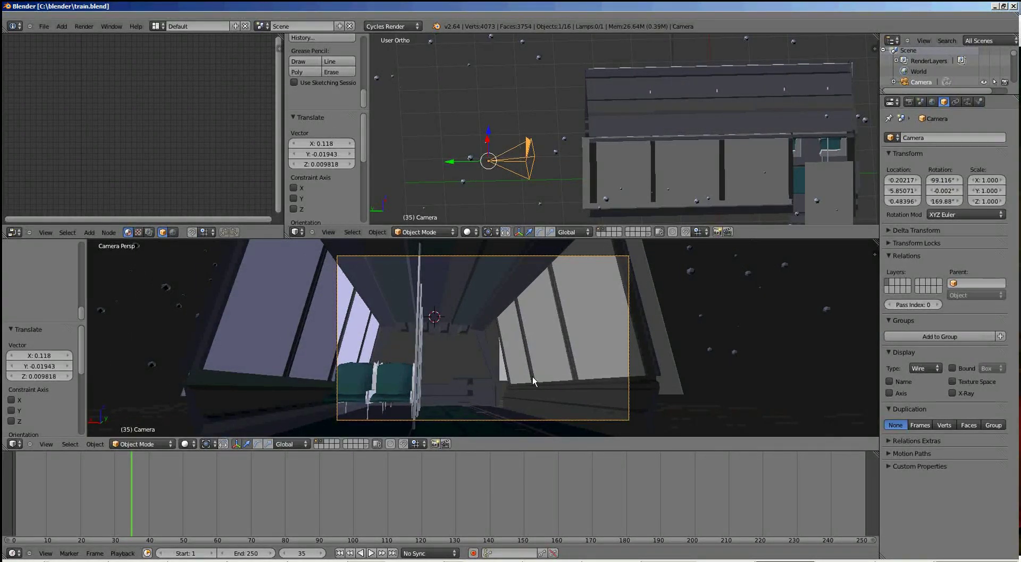
{"action": "left_click_drag", "start_coordinate": [139, 487], "coordinate": [128, 487]}
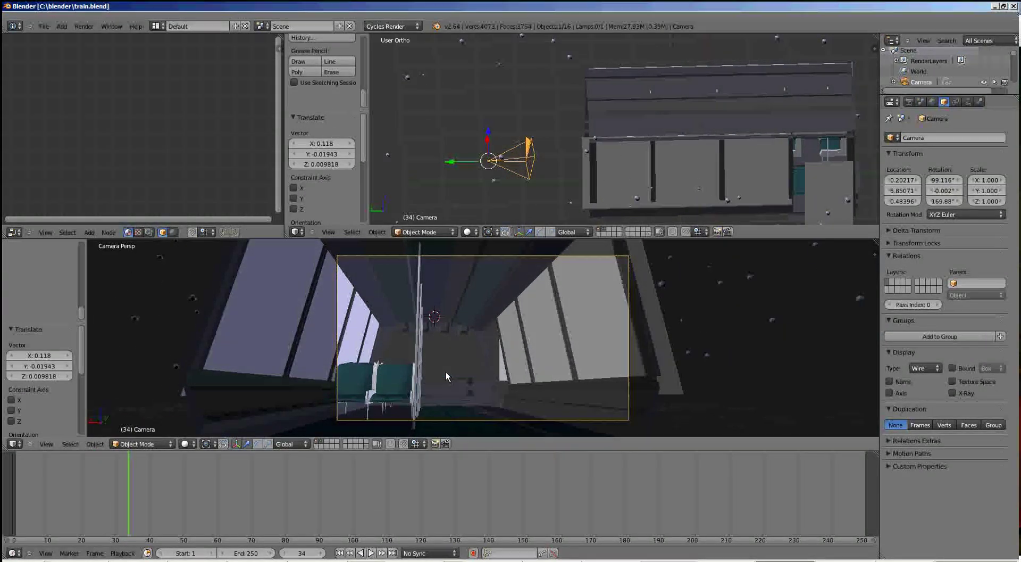
{"action": "key", "text": "F12"}
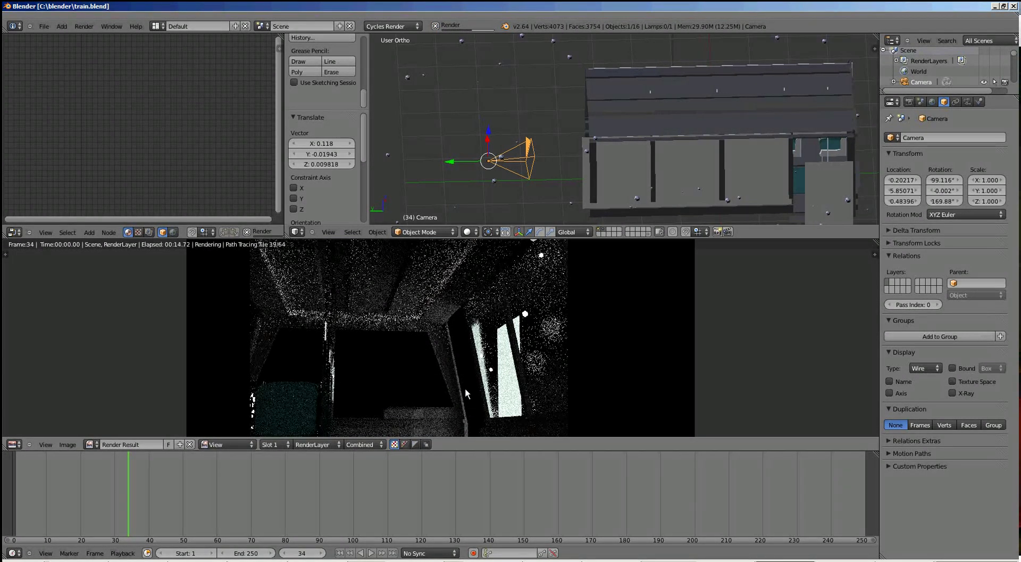
- Close the render, select the window glass plane, and toggle the Cycles rendered preview off again
{"action": "key", "text": "Escape"}
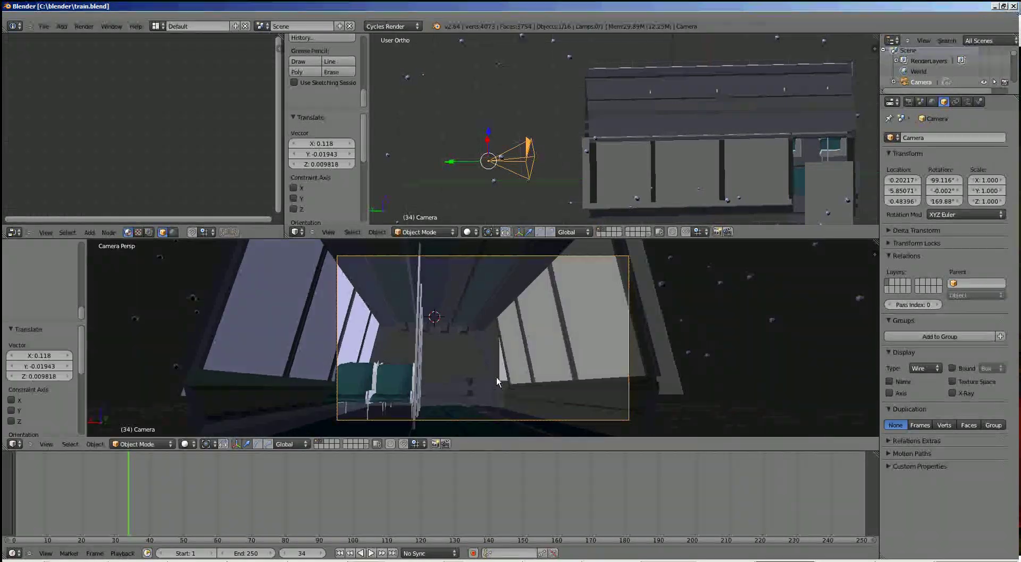
{"action": "right_click", "coordinate": [652, 306]}
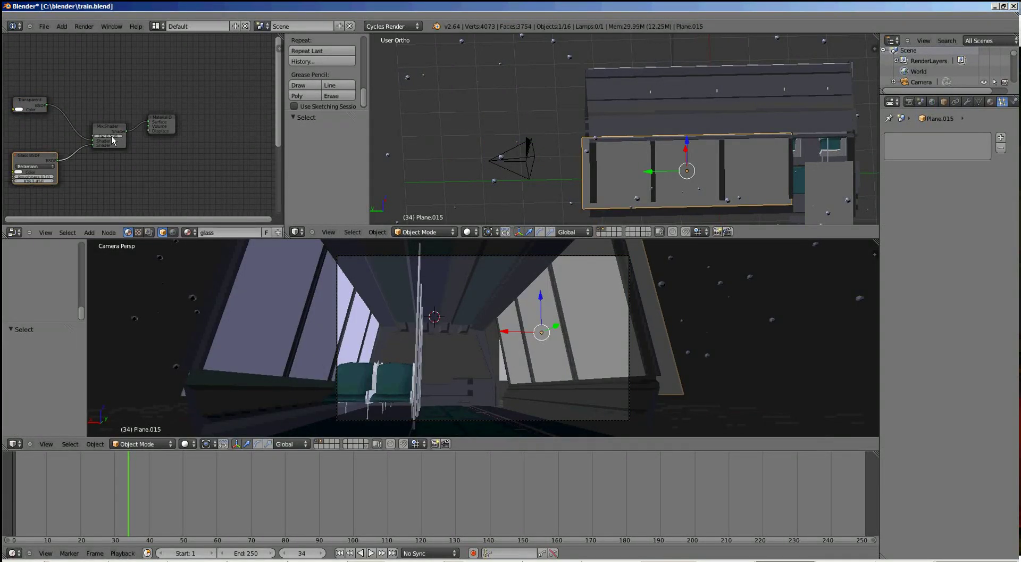
{"action": "key", "text": "shift+z"}
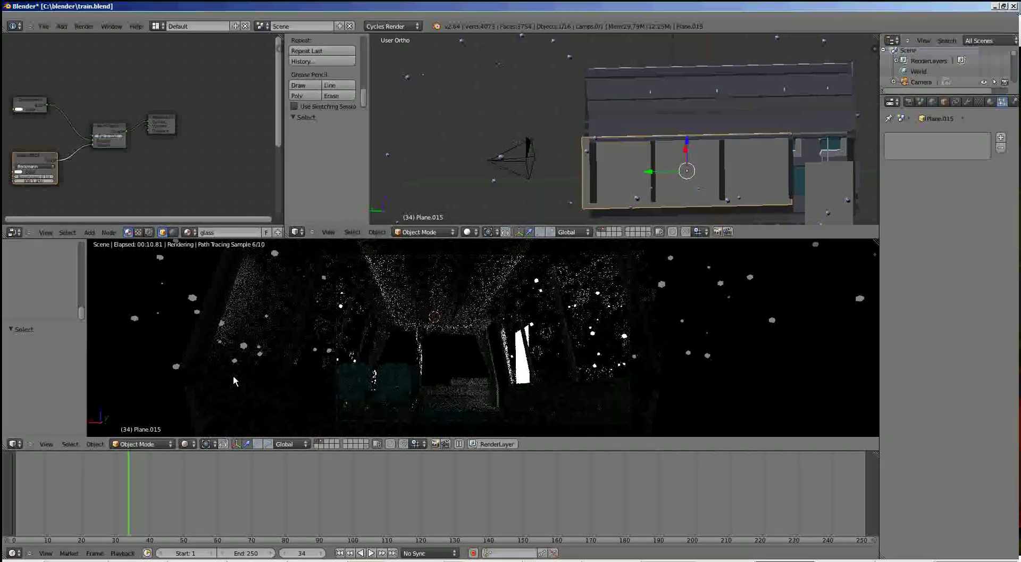
{"action": "key", "text": "Tab"}
{"action": "key", "text": "Tab"}
{"action": "key", "text": "shift+z"}
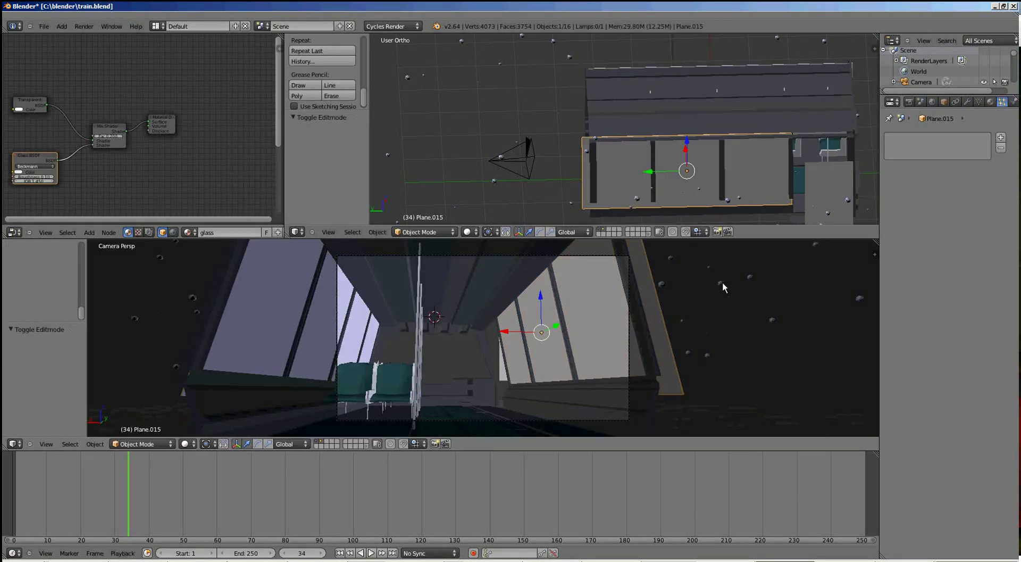
- In Edit Mode, rotate the icosphere 90° around Z and stretch it along X
{"action": "key", "text": "2"}
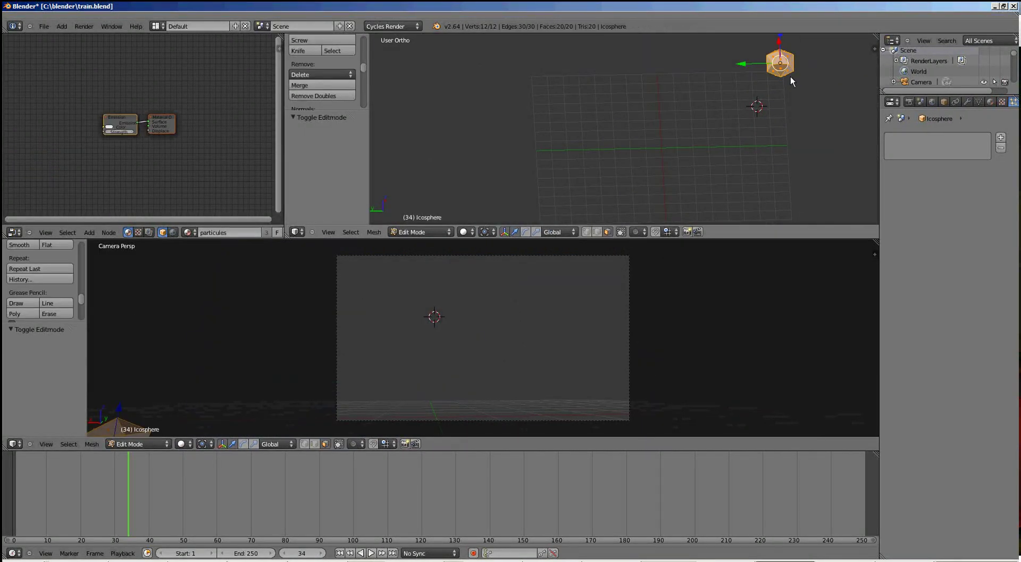
{"action": "key", "text": "shift+1"}
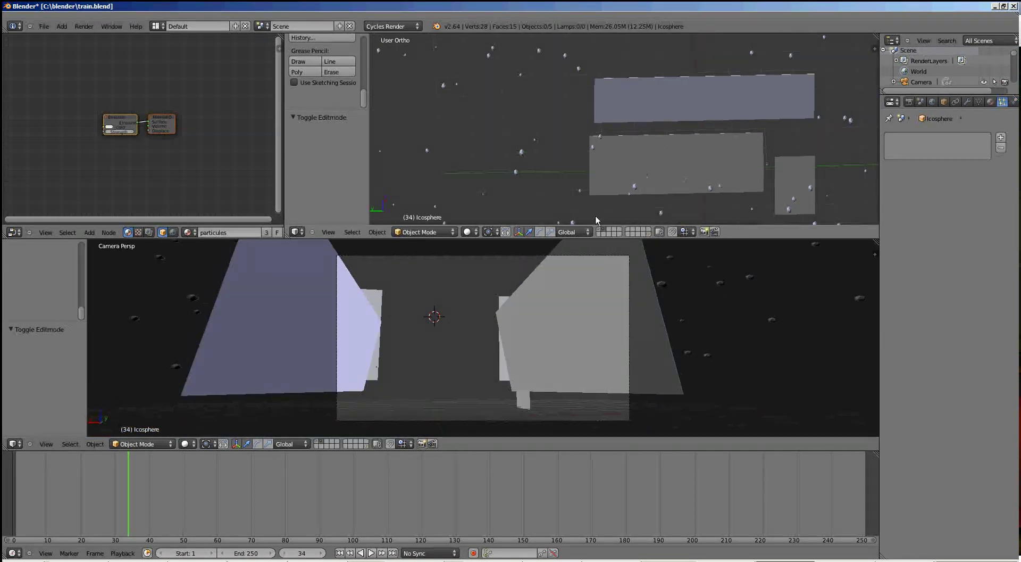
{"action": "key", "text": "Tab"}
{"action": "type", "text": "rz90"}
{"action": "key", "text": "Return"}
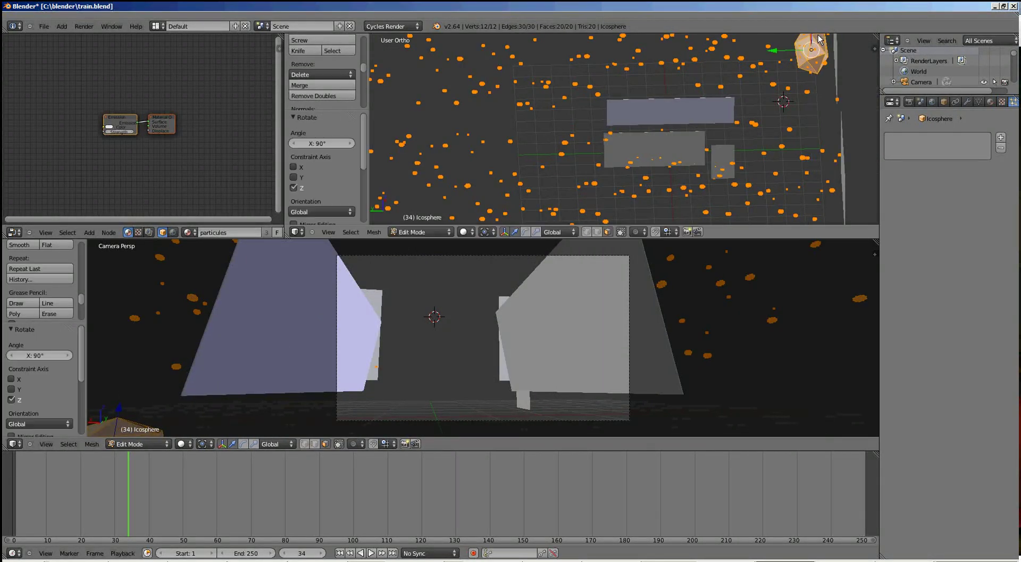
{"action": "key", "text": "s"}
{"action": "key", "text": "x"}
{"action": "left_click", "coordinate": [816, 152]}
- With proportional editing on, scale an end face along X into a tapered spike
{"action": "middle_click_drag", "start_coordinate": [816, 151], "coordinate": [764, 108]}
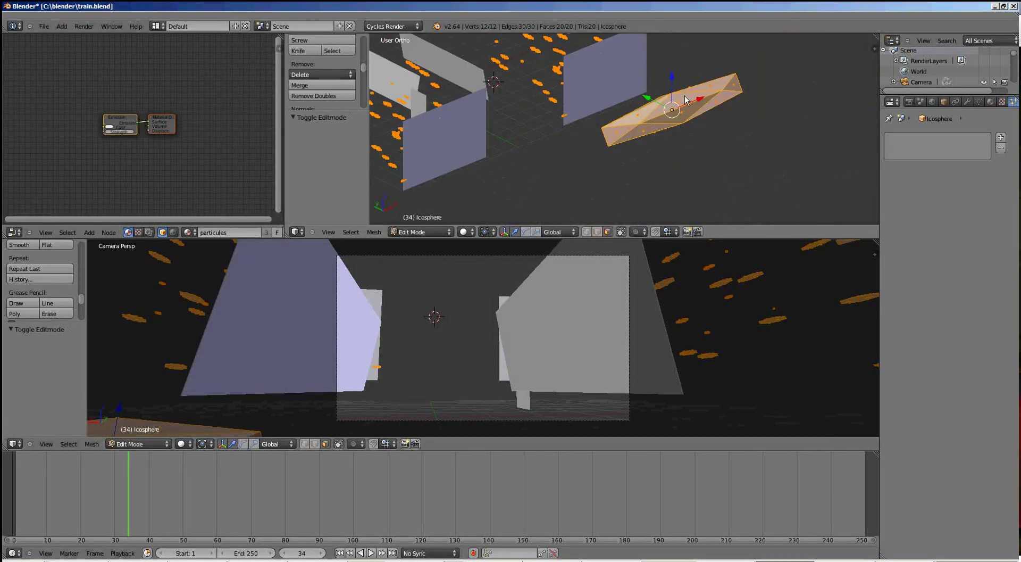
{"action": "right_click", "coordinate": [733, 88]}
{"action": "left_click", "coordinate": [637, 232]}
{"action": "left_click", "coordinate": [657, 208]}
{"action": "key", "text": "s"}
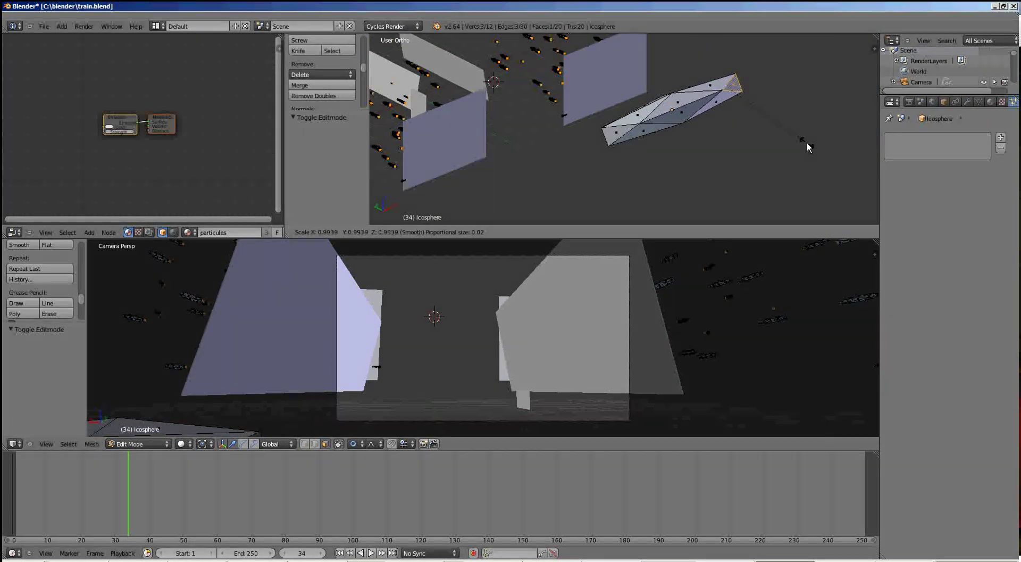
{"action": "left_click", "coordinate": [752, 87]}
{"action": "key", "text": "s"}
{"action": "key", "text": "x"}
{"action": "left_click", "coordinate": [837, 75]}
- Leave Edit Mode, view through the camera, and select the Plane.001 emitter
{"action": "scroll", "coordinate": [494, 126], "scroll_direction": "down", "scroll_amount": 3}
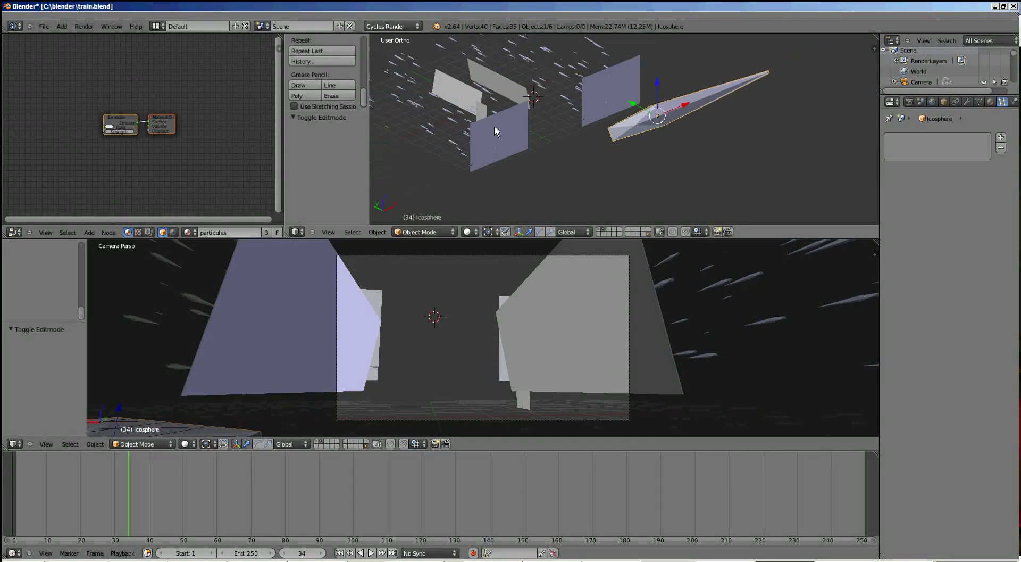
{"action": "key", "text": "Tab"}
{"action": "key", "text": "KP_0"}
{"action": "key", "text": "KP_0"}
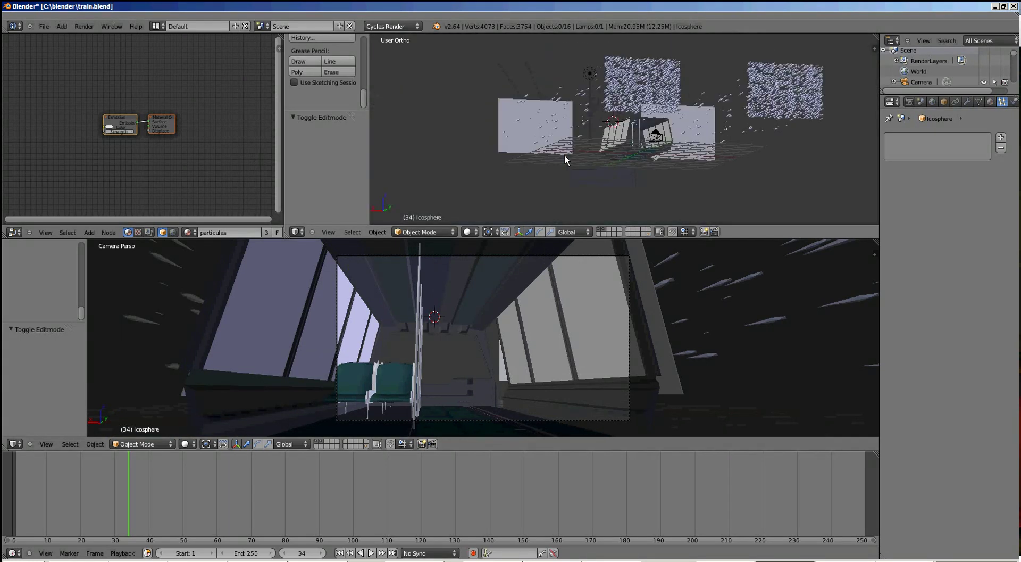
{"action": "right_click", "coordinate": [565, 154]}
- Set the particle Size to 0.030, save, and preview in Cycles before returning to solid shading
{"action": "type", "text": "3"}
{"action": "key", "text": "Return"}
{"action": "key", "text": "ctrl+s"}
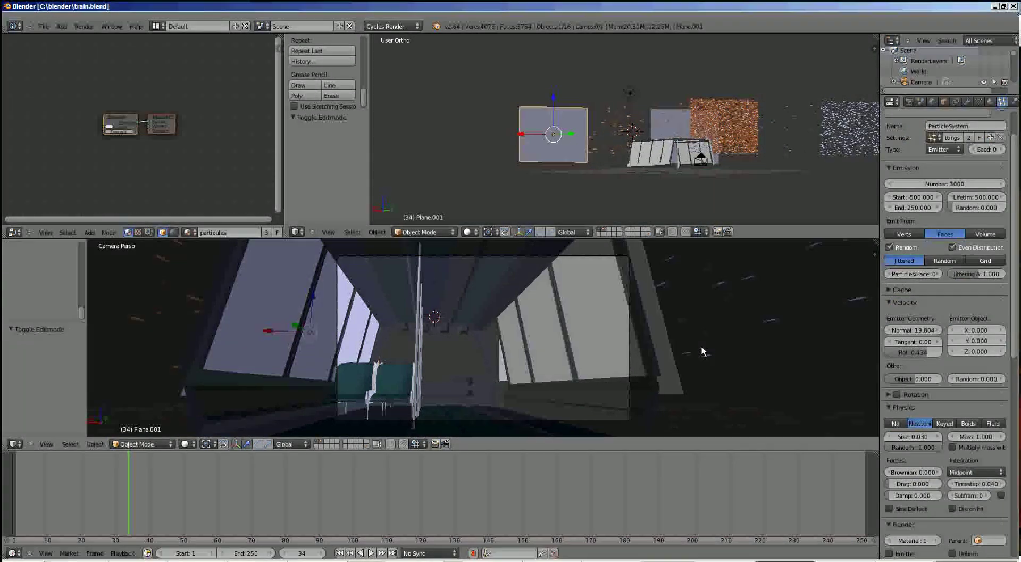
{"action": "key", "text": "shift+z"}
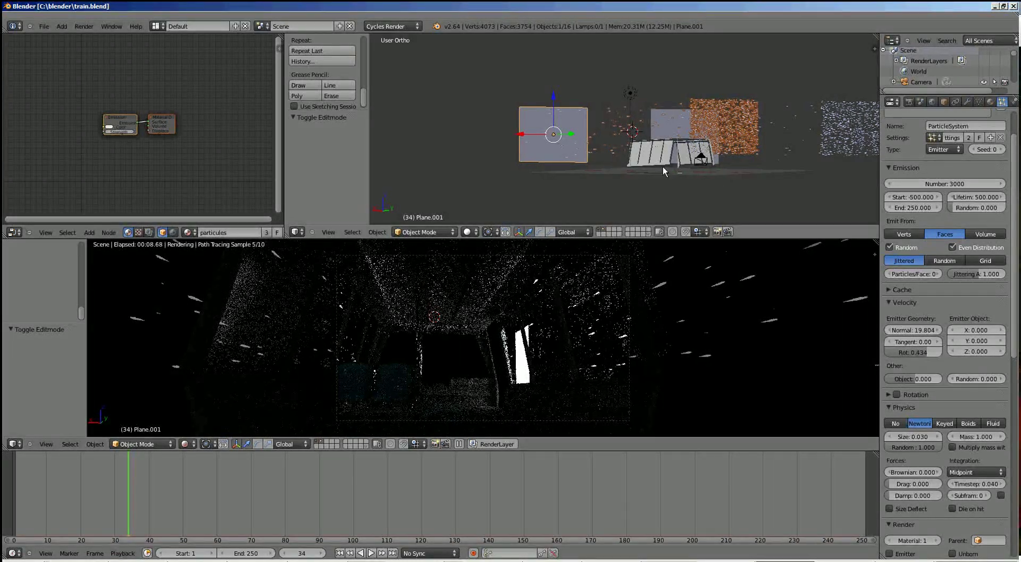
{"action": "left_click", "coordinate": [185, 444]}
{"action": "left_click", "coordinate": [205, 396]}
- Move the Plane.001 emitter along Y to -21.902 and scrub the timeline to frame 35
{"action": "middle_click_drag", "start_coordinate": [665, 170], "coordinate": [691, 201]}
{"action": "scroll", "coordinate": [671, 193], "scroll_direction": "down", "scroll_amount": 3}
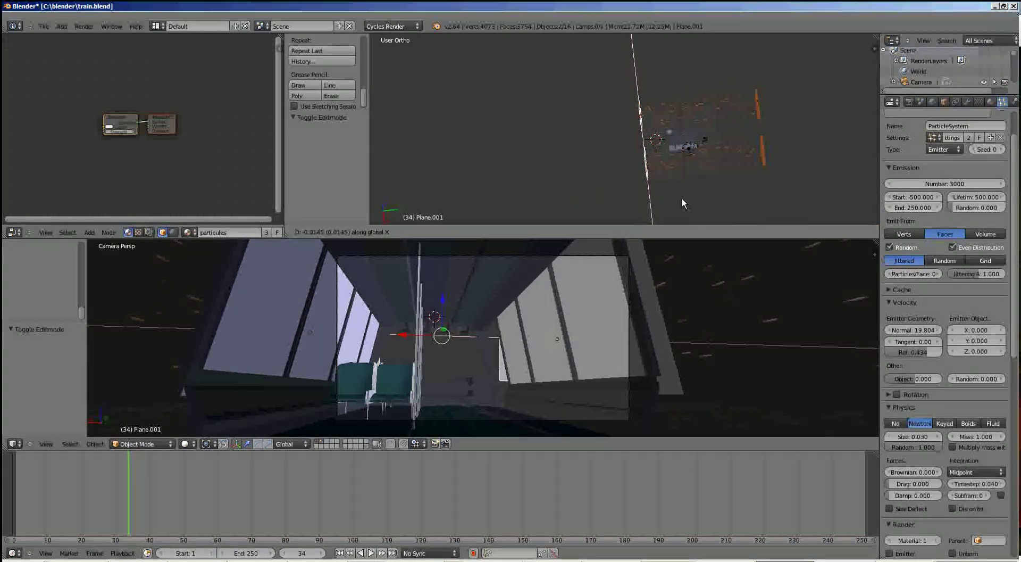
{"action": "key", "text": "g"}
{"action": "key", "text": "y"}
{"action": "left_click", "coordinate": [462, 185]}
{"action": "key", "text": "g"}
{"action": "key", "text": "y"}
{"action": "left_click", "coordinate": [431, 192]}
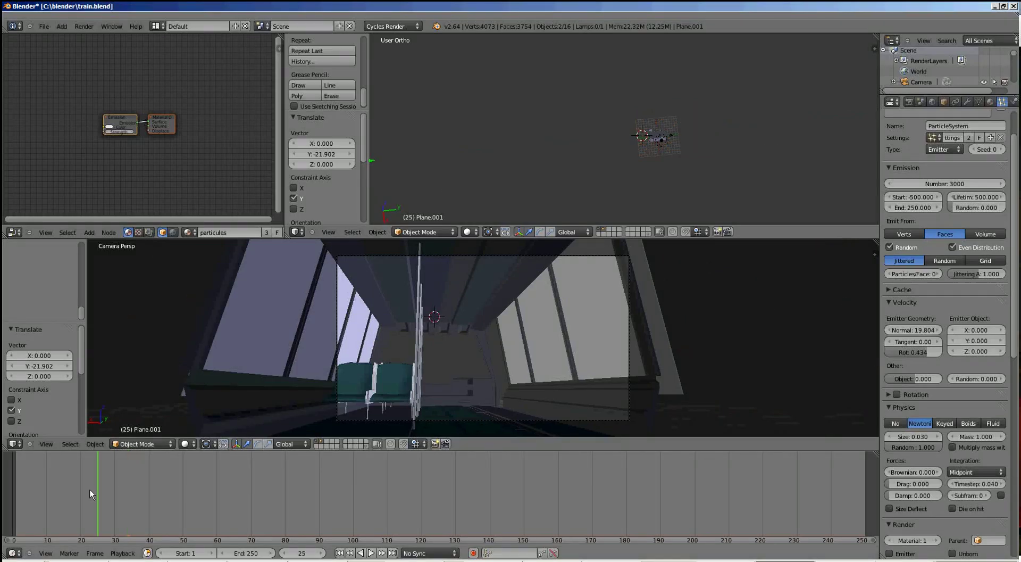
{"action": "mouse_move", "coordinate": [89, 487]}
{"action": "left_mouse_down"}
{"action": "mouse_move", "coordinate": [12, 487]}
{"action": "mouse_move", "coordinate": [131, 493]}
{"action": "left_mouse_up"}
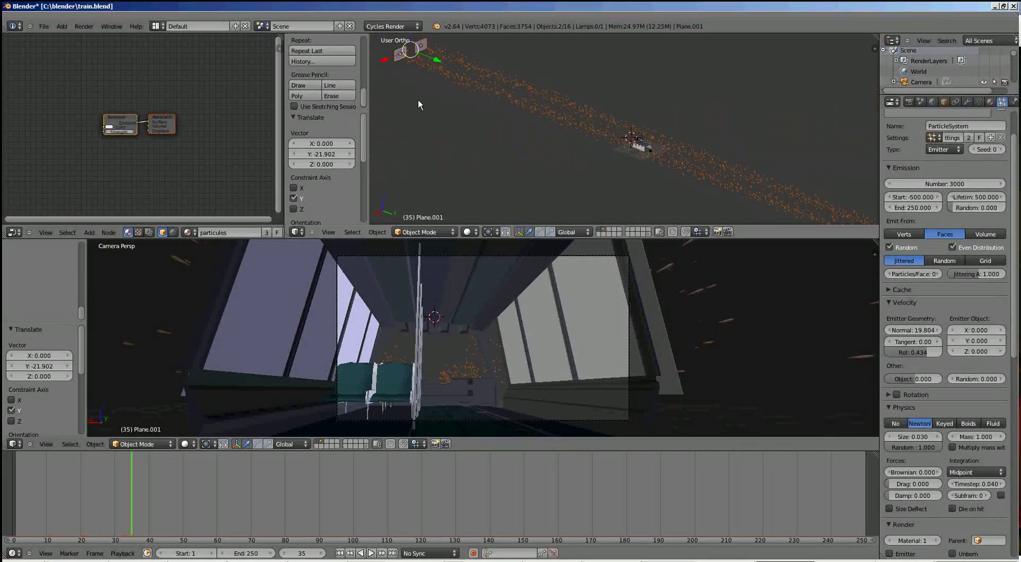
{"action": "mouse_move", "coordinate": [418, 100]}
{"action": "middle_mouse_down"}
{"action": "mouse_move", "coordinate": [573, 160]}
{"action": "mouse_move", "coordinate": [633, 103]}
{"action": "middle_mouse_up"}
- Delete the extra object and rescale the emitter plane
{"action": "key", "text": "Delete"}
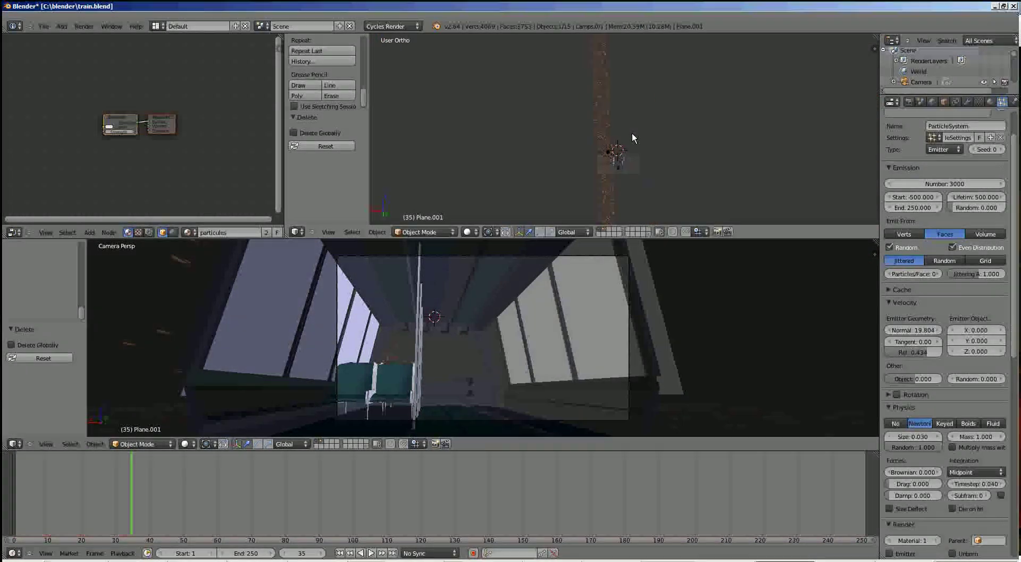
{"action": "scroll", "coordinate": [634, 98], "scroll_direction": "down", "scroll_amount": 5}
{"action": "key", "text": "g"}
{"action": "left_click", "coordinate": [609, 179]}
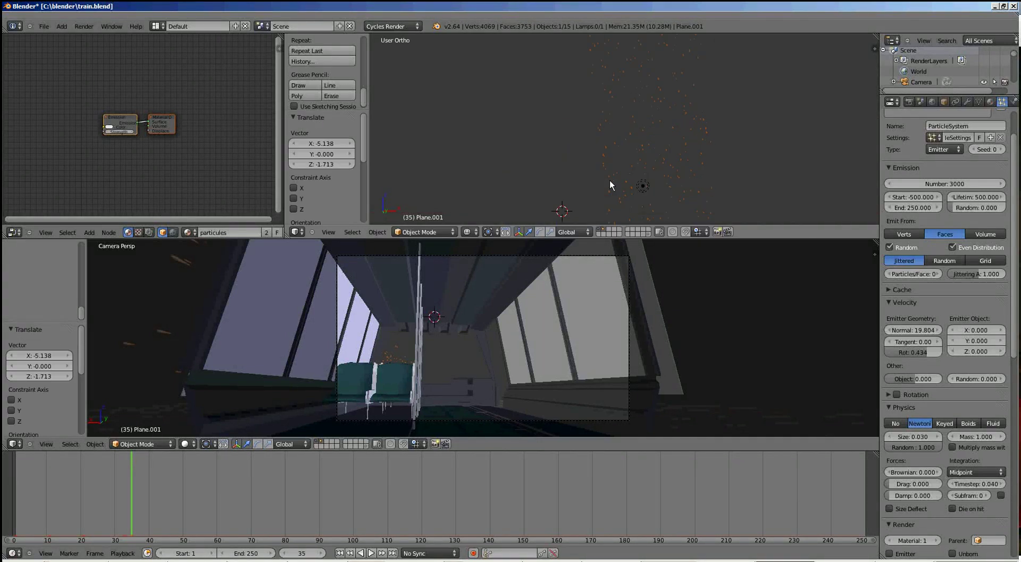
{"action": "key", "text": "s"}
{"action": "left_click", "coordinate": [705, 231]}
- Add two loop cuts across the emitter plane in Edit Mode
{"action": "key", "text": "Tab"}
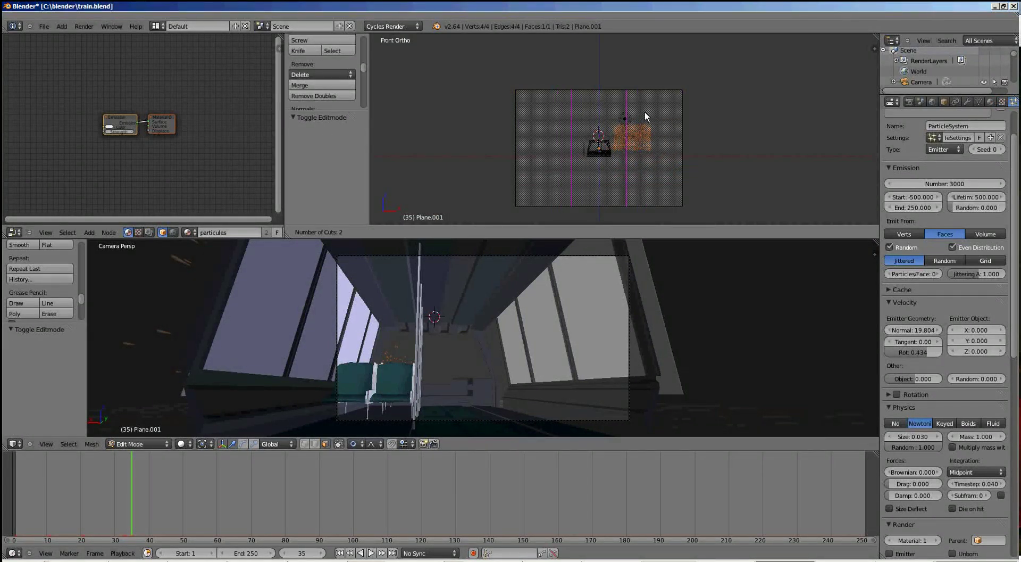
{"action": "key", "text": "ctrl+r"}
{"action": "left_click", "coordinate": [620, 149]}
{"action": "key", "text": "Tab"}
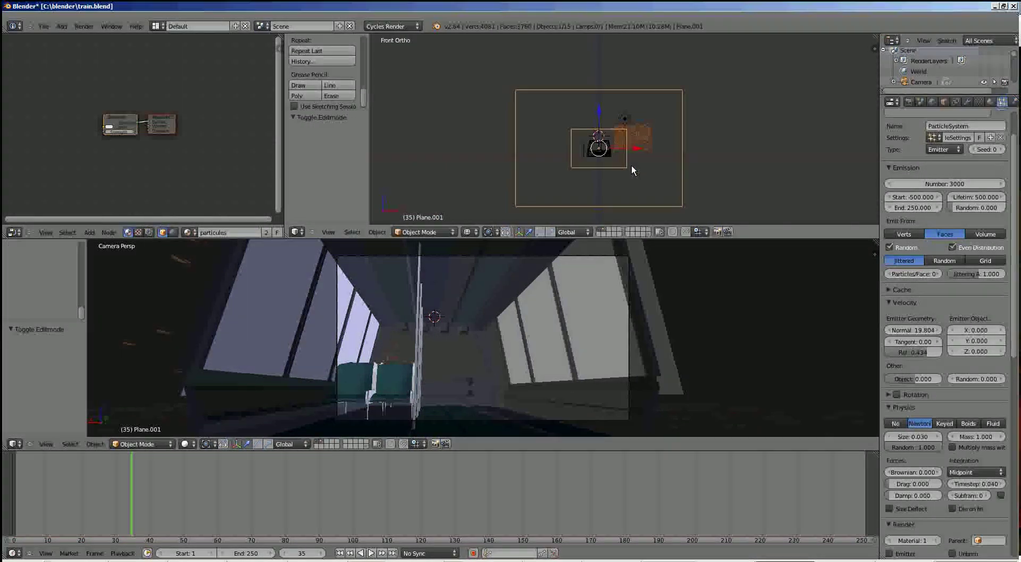
- Play the particle animation from frame 31, then stop it
{"action": "left_click_drag", "start_coordinate": [206, 500], "coordinate": [126, 504]}
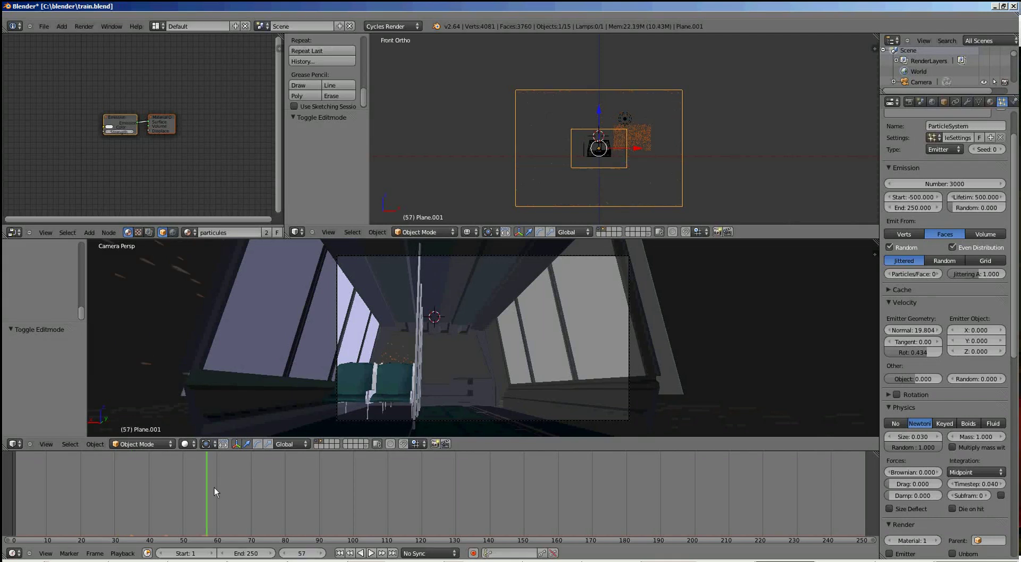
{"action": "left_click", "coordinate": [371, 553]}
{"action": "key", "text": "Escape"}
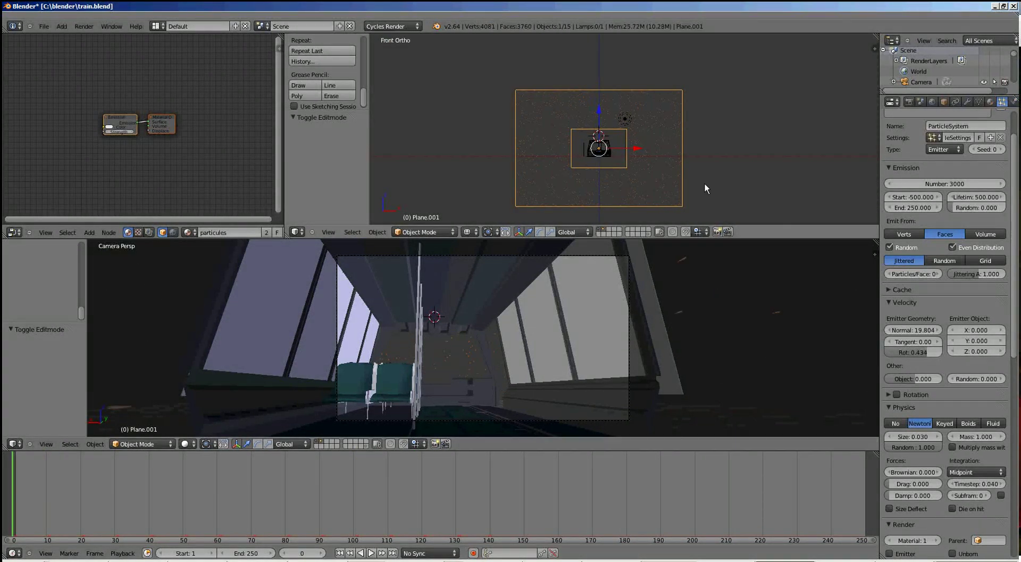
- From Top view at frame 0, move the emitter plane along Y by -116.257
{"action": "key", "text": "KP_7"}
{"action": "key", "text": "g"}
{"action": "key", "text": "z"}
{"action": "key", "text": "y"}
{"action": "left_click", "coordinate": [646, 180]}
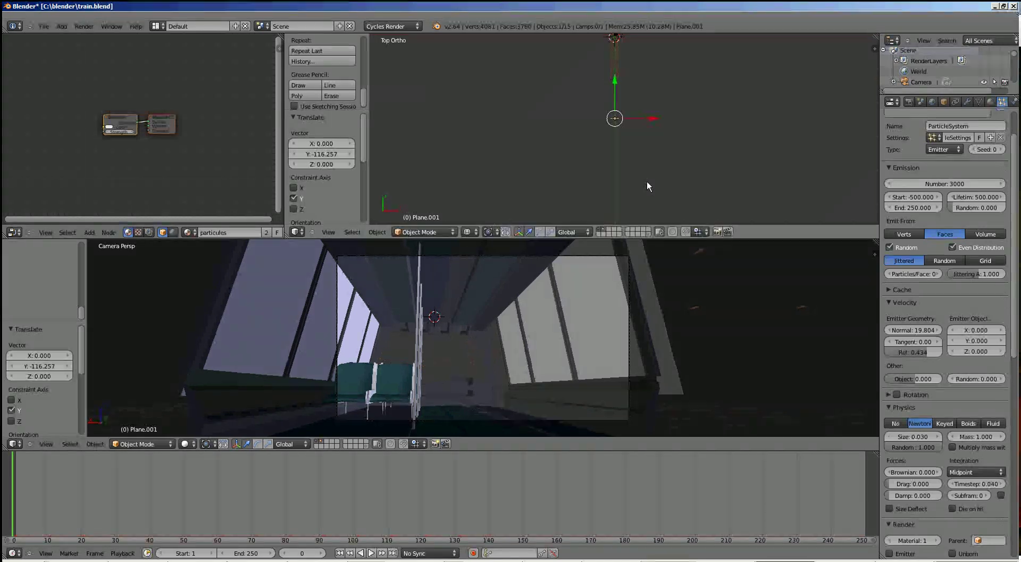
- Select the camera, enable its Limits and extend Clipping End to 259.744, then save
{"action": "middle_click_drag", "start_coordinate": [647, 179], "coordinate": [627, 86]}
{"action": "right_click", "coordinate": [581, 42]}
{"action": "key", "text": "KP_Decimal"}
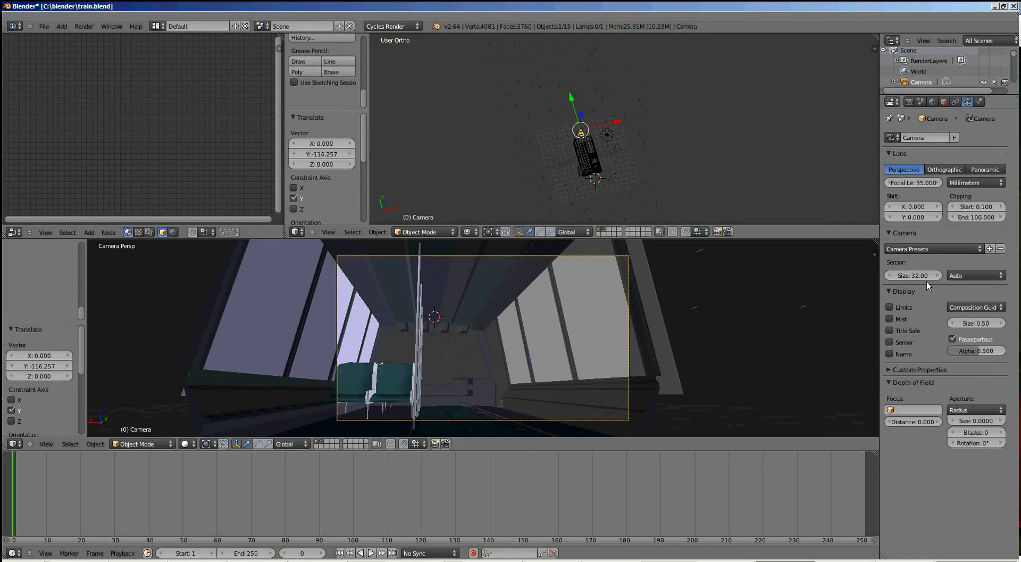
{"action": "left_click", "coordinate": [890, 307]}
{"action": "scroll", "coordinate": [652, 182], "scroll_direction": "down", "scroll_amount": 2}
{"action": "left_click_drag", "start_coordinate": [976, 217], "coordinate": [1012, 222]}
{"action": "key", "text": "ctrl+s"}
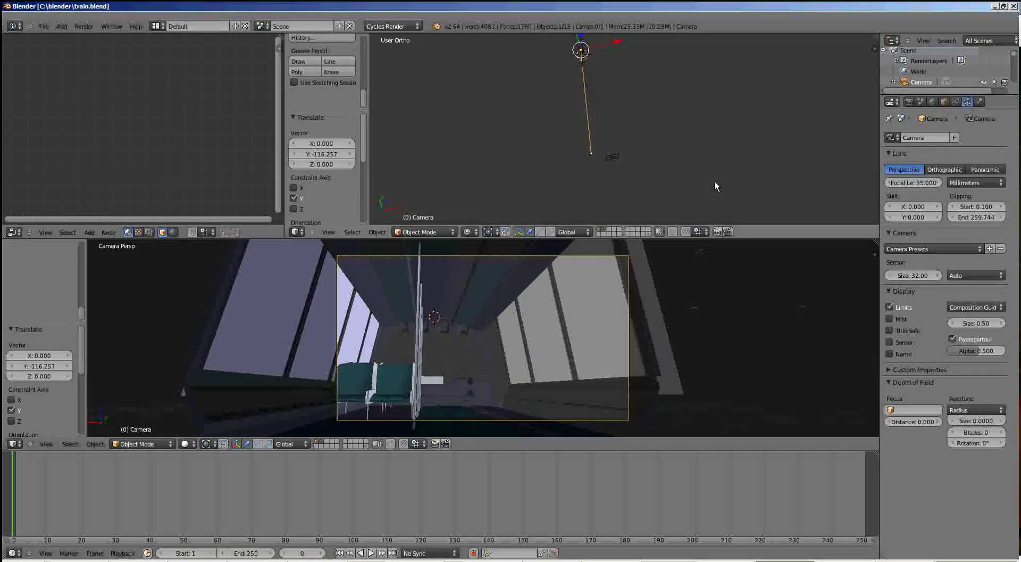
- Set depth of field distance to 9.448 and aperture size 0.2, and preview it rendered
{"action": "scroll", "coordinate": [661, 146], "scroll_direction": "up", "scroll_amount": 5}
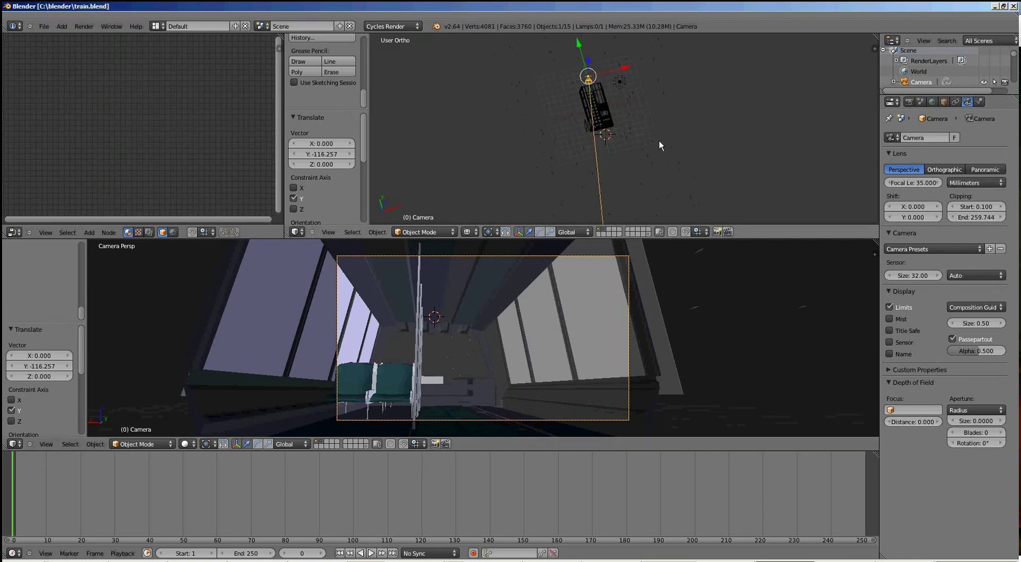
{"action": "scroll", "coordinate": [661, 145], "scroll_direction": "up", "scroll_amount": 5}
{"action": "mouse_move", "coordinate": [906, 420]}
{"action": "left_mouse_down"}
{"action": "mouse_move", "coordinate": [921, 425]}
{"action": "mouse_move", "coordinate": [911, 420]}
{"action": "left_mouse_up"}
{"action": "scroll", "coordinate": [591, 199], "scroll_direction": "down", "scroll_amount": 3}
{"action": "scroll", "coordinate": [652, 156], "scroll_direction": "up", "scroll_amount": 4}
{"action": "double_click", "coordinate": [1002, 420]}
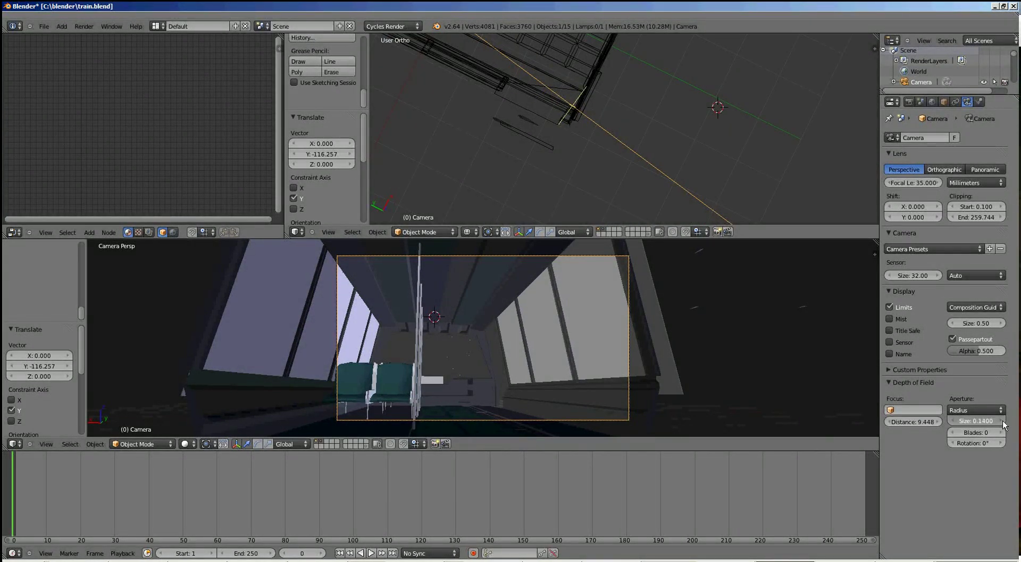
{"action": "left_click", "coordinate": [1003, 420]}
{"action": "key", "text": "shift+z"}
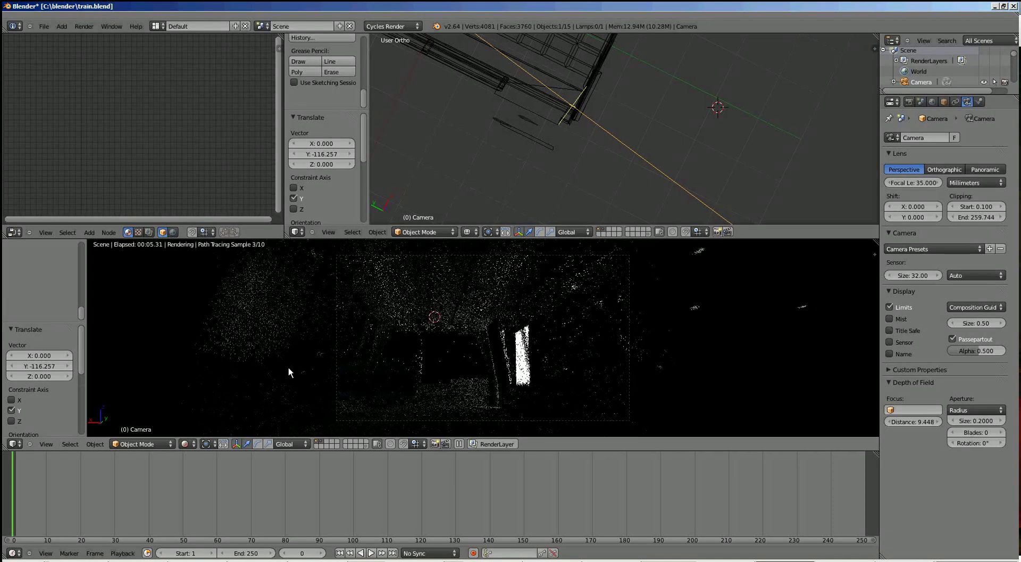
- Add a Noise Texture node to the metal material and connect it to Displacement
{"action": "right_click", "coordinate": [356, 353]}
{"action": "key", "text": "shift+a"}
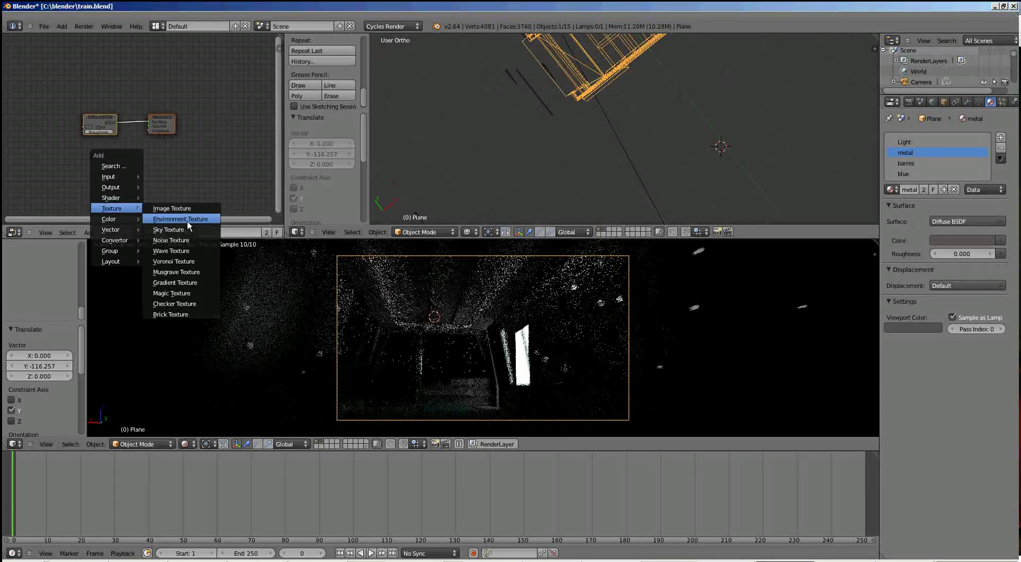
{"action": "left_click", "coordinate": [188, 218]}
{"action": "left_click", "coordinate": [109, 191]}
{"action": "key", "text": "z"}
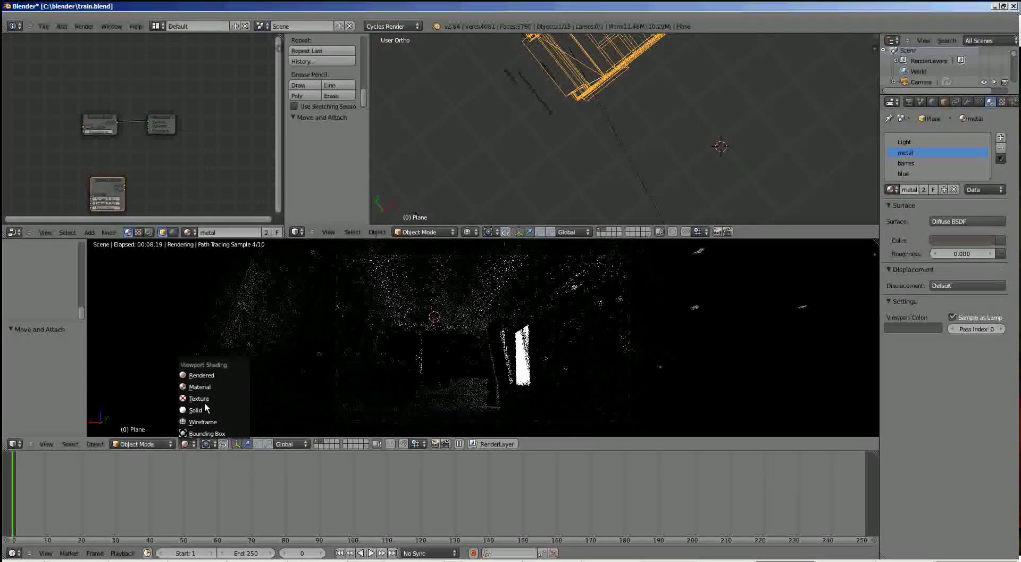
{"action": "left_click", "coordinate": [195, 410]}
{"action": "mouse_move", "coordinate": [125, 186]}
{"action": "left_mouse_down"}
{"action": "mouse_move", "coordinate": [147, 130]}
{"action": "mouse_move", "coordinate": [102, 183]}
{"action": "left_mouse_up"}
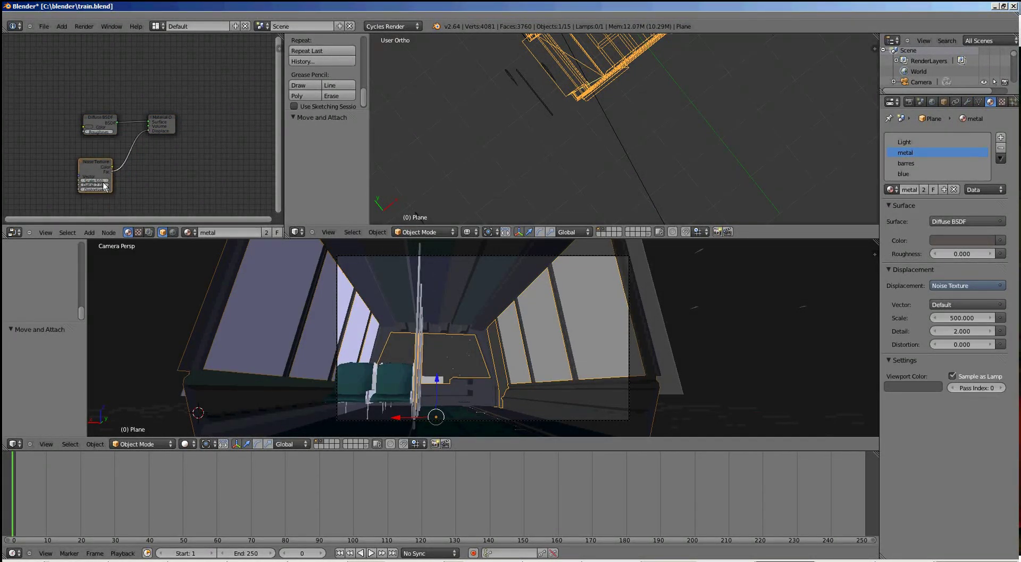
{"action": "left_click", "coordinate": [141, 172]}
- Add a second Noise Texture (scale 1.000) multiplied through a Mix node into Diffuse Color
{"action": "key", "text": "shift+a"}
{"action": "left_click", "coordinate": [114, 192]}
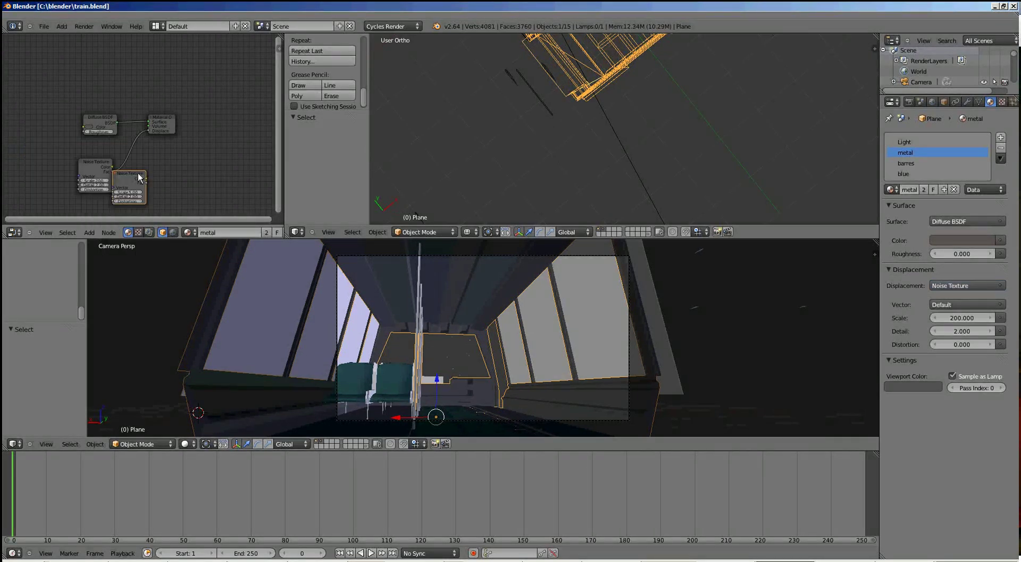
{"action": "left_click", "coordinate": [28, 132]}
{"action": "scroll", "coordinate": [46, 148], "scroll_direction": "up", "scroll_amount": 2}
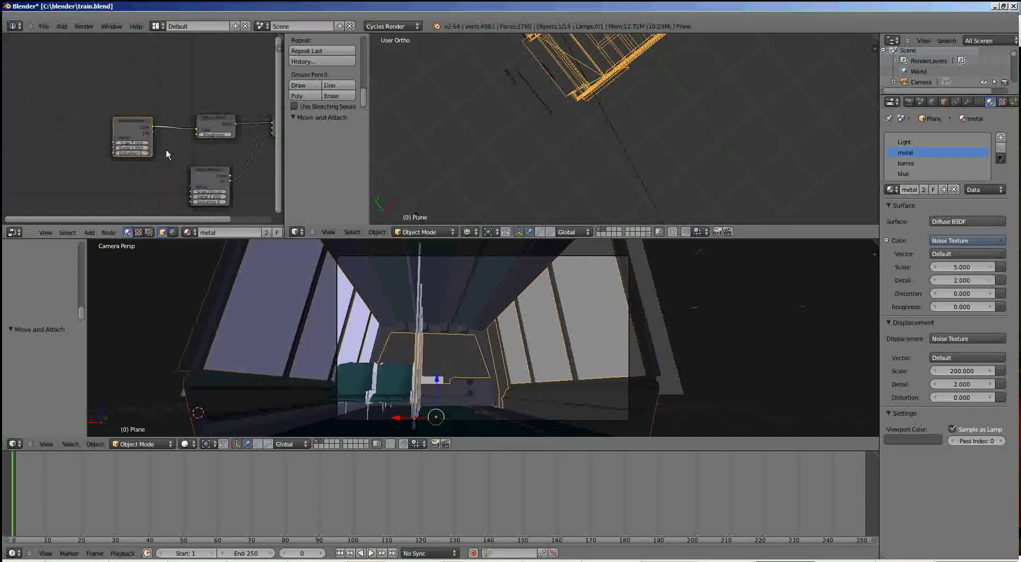
{"action": "middle_click_drag", "start_coordinate": [46, 148], "coordinate": [181, 142]}
{"action": "key", "text": "shift+a"}
{"action": "mouse_move", "coordinate": [207, 135]}
{"action": "left_mouse_down"}
{"action": "mouse_move", "coordinate": [159, 114]}
{"action": "mouse_move", "coordinate": [116, 138]}
{"action": "left_mouse_up"}
{"action": "left_click", "coordinate": [228, 141]}
{"action": "left_click", "coordinate": [154, 110]}
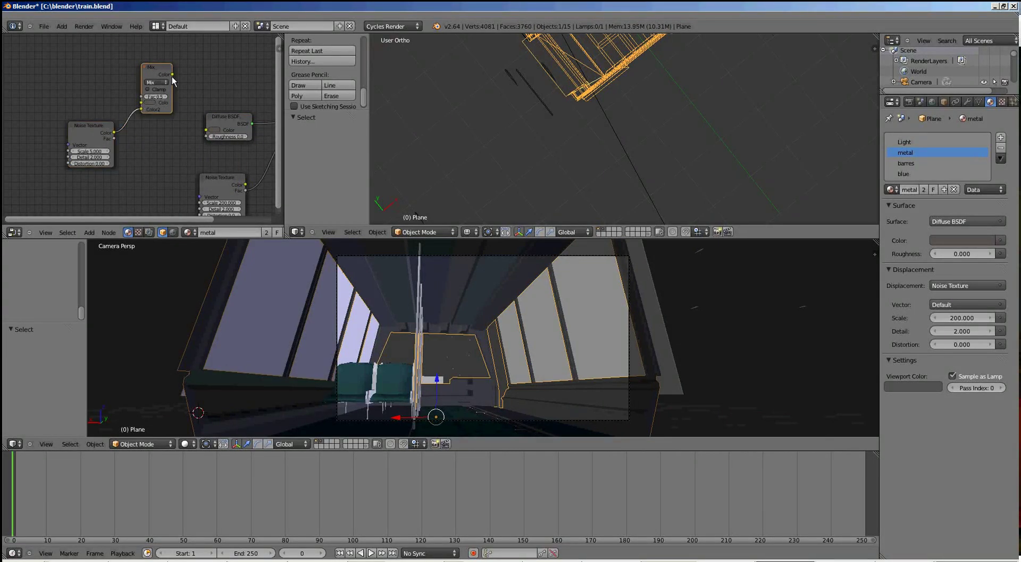
{"action": "left_click_drag", "start_coordinate": [172, 74], "coordinate": [206, 130]}
{"action": "key", "text": "Return"}
- Preview the camera view fully rendered, then return to solid shading
{"action": "key", "text": "shift+z"}
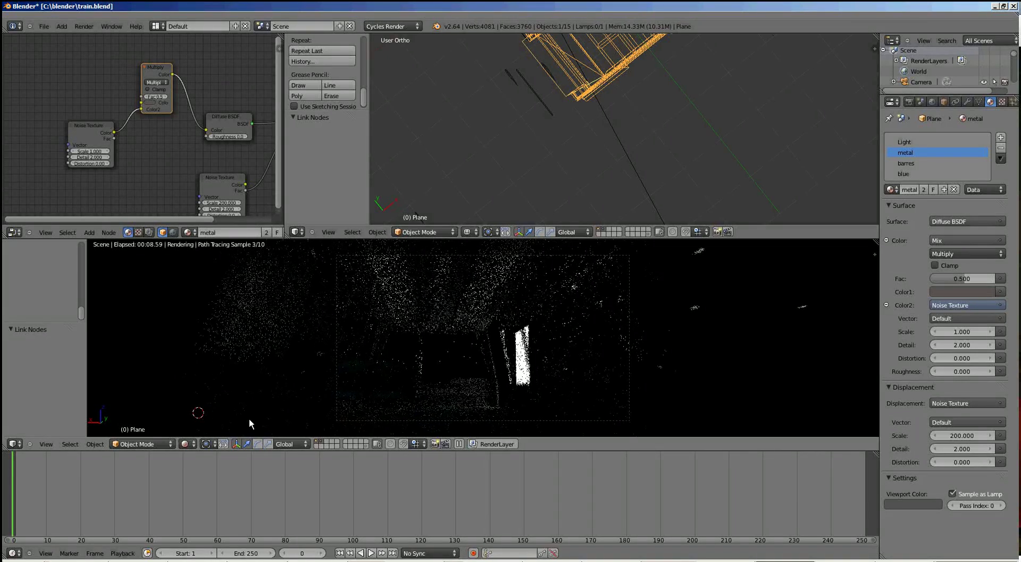
{"action": "left_click", "coordinate": [185, 443]}
{"action": "left_click", "coordinate": [202, 411]}
- Raise Render and Preview sampling to 100 and start a test render
{"action": "left_click", "coordinate": [909, 101]}
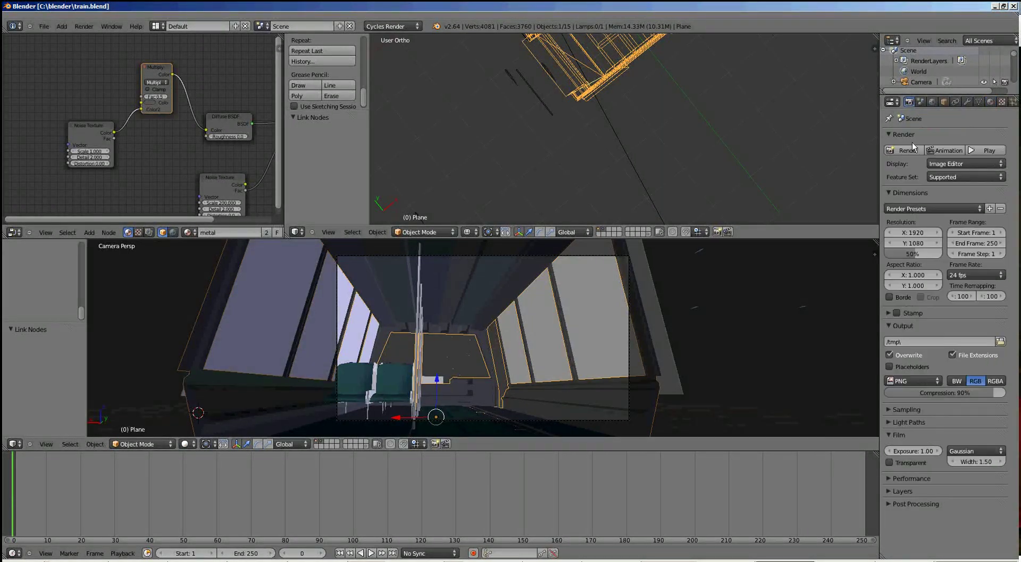
{"action": "left_click", "coordinate": [912, 414]}
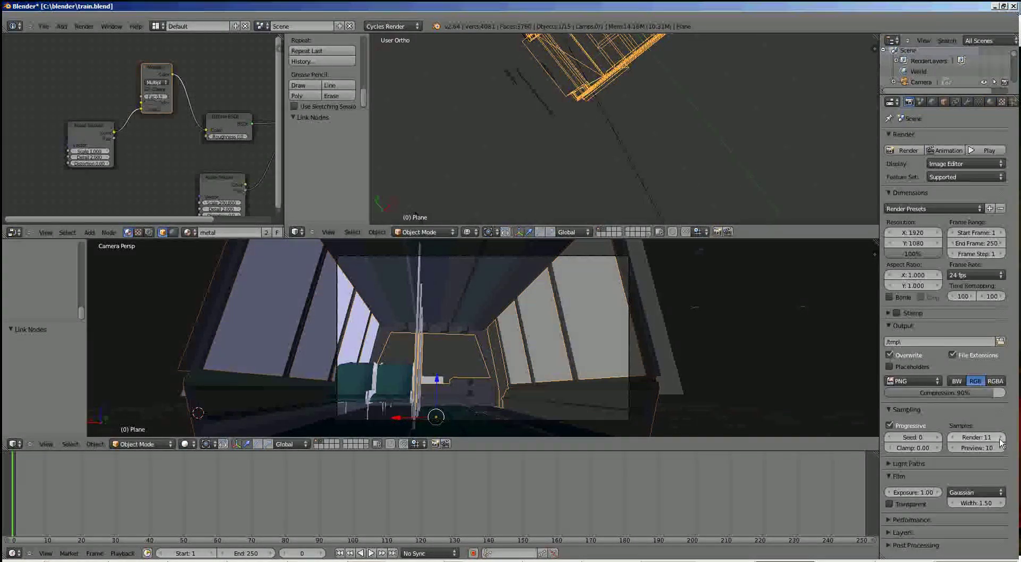
{"action": "left_click", "coordinate": [907, 520]}
{"action": "left_click", "coordinate": [904, 532]}
{"action": "scroll", "coordinate": [936, 478], "scroll_direction": "down", "scroll_amount": 8}
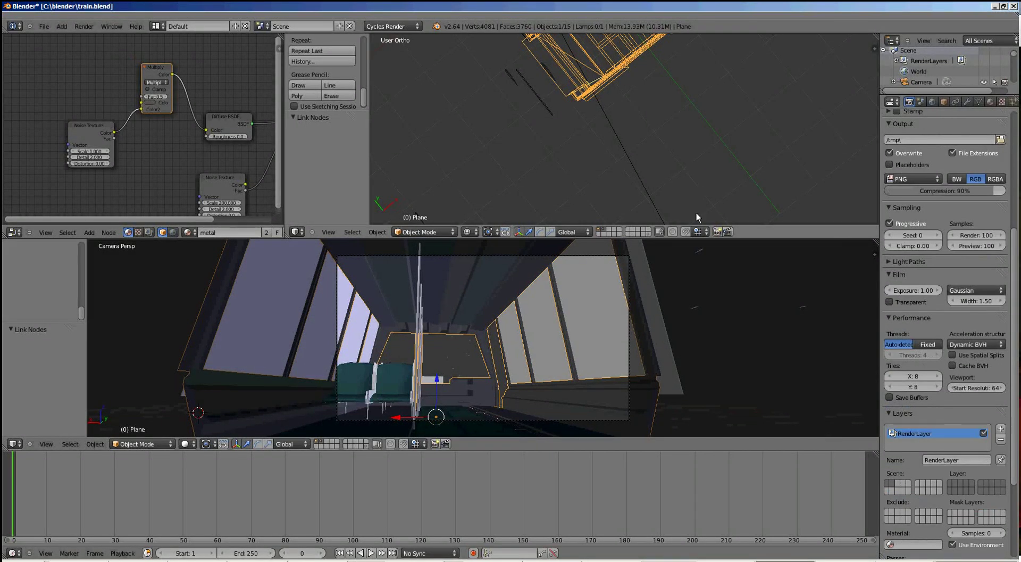
{"action": "key", "text": "F12"}
{"action": "scroll", "coordinate": [944, 154], "scroll_direction": "up", "scroll_amount": 8}
- Set render display to Full Screen, test-render, exit, then adjust the displacement Noise Texture node
{"action": "left_click", "coordinate": [944, 153]}
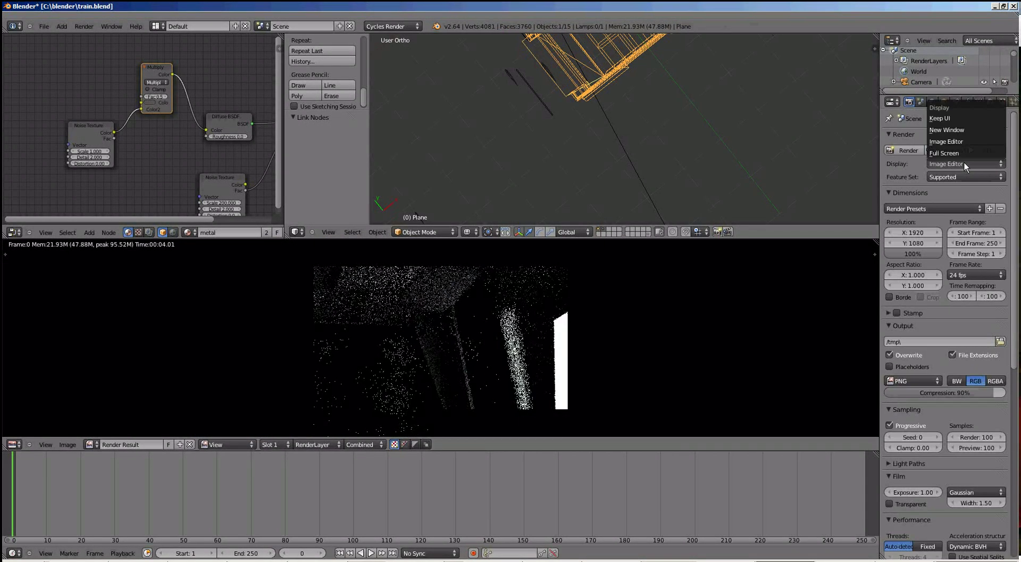
{"action": "left_click", "coordinate": [958, 106]}
{"action": "key", "text": "F12"}
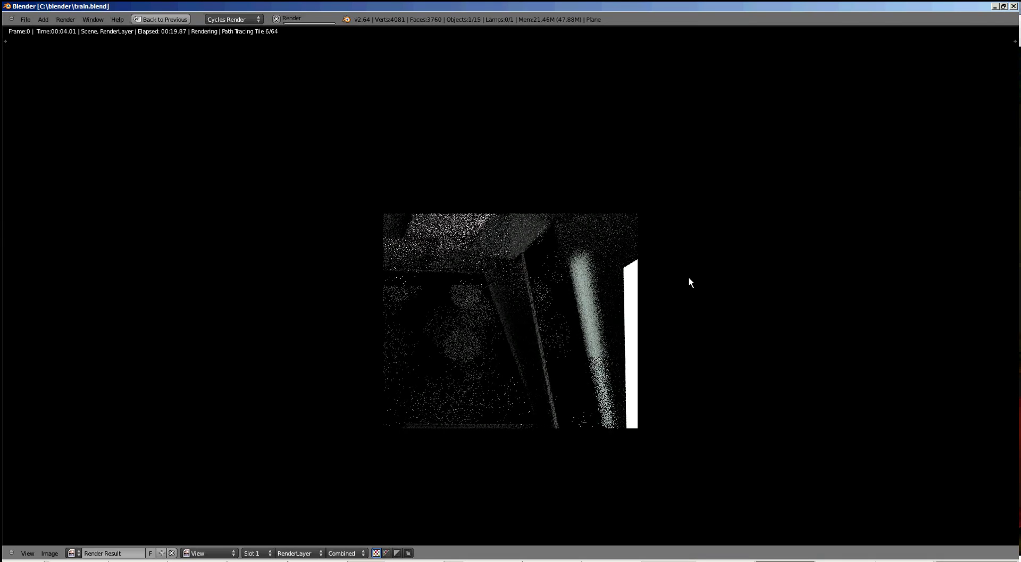
{"action": "key", "text": "Escape"}
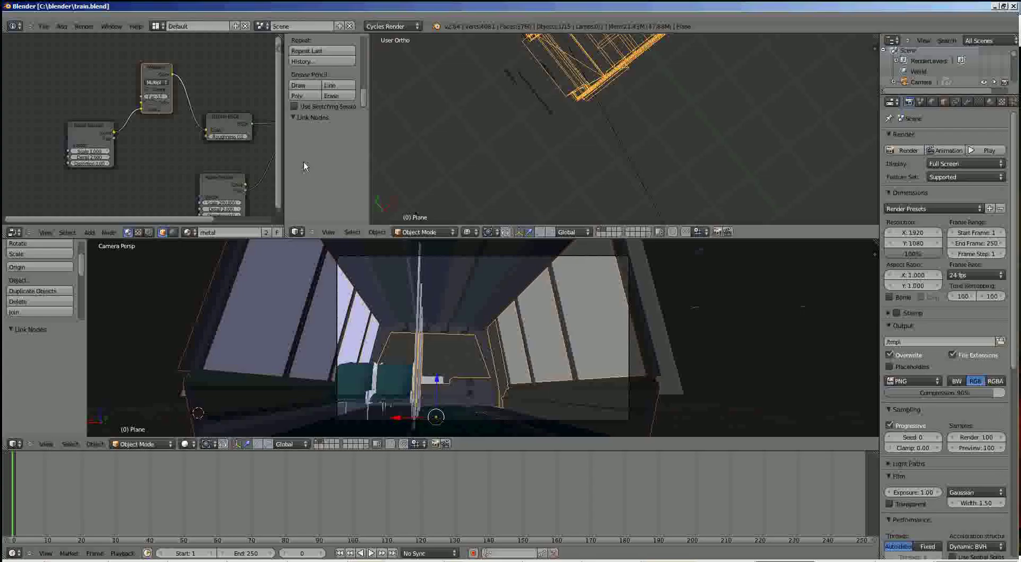
{"action": "left_click_drag", "start_coordinate": [229, 179], "coordinate": [230, 169]}
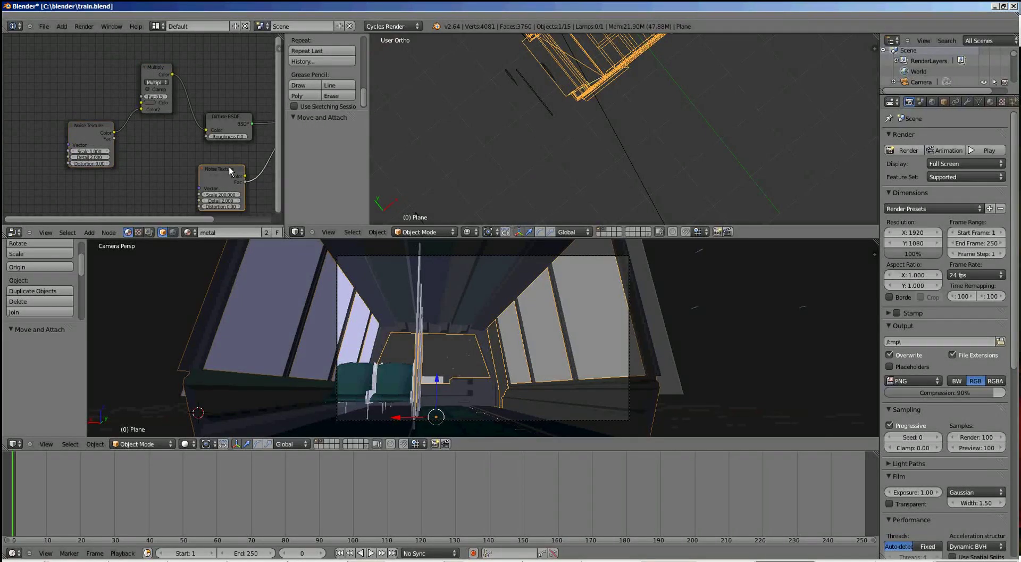
{"action": "left_click", "coordinate": [102, 151]}
- Save over the existing file and render the train interior full screen in Cycles
{"action": "left_click", "coordinate": [236, 101]}
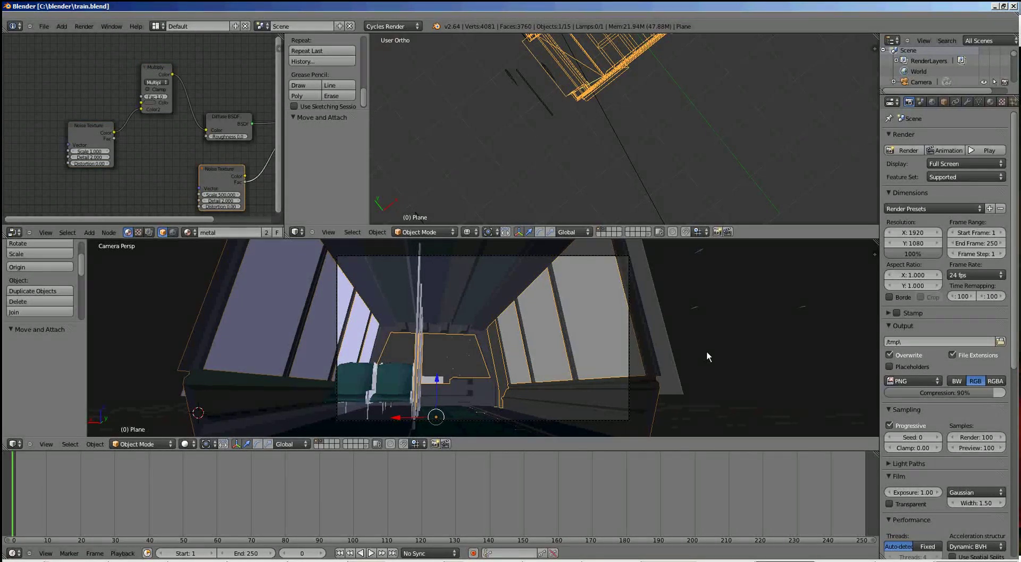
{"action": "key", "text": "F12"}
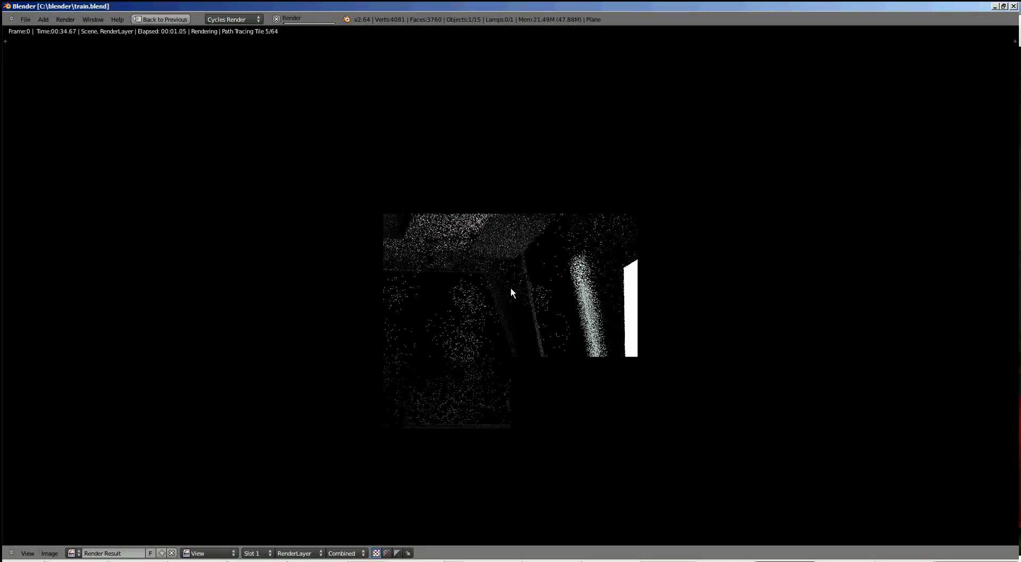